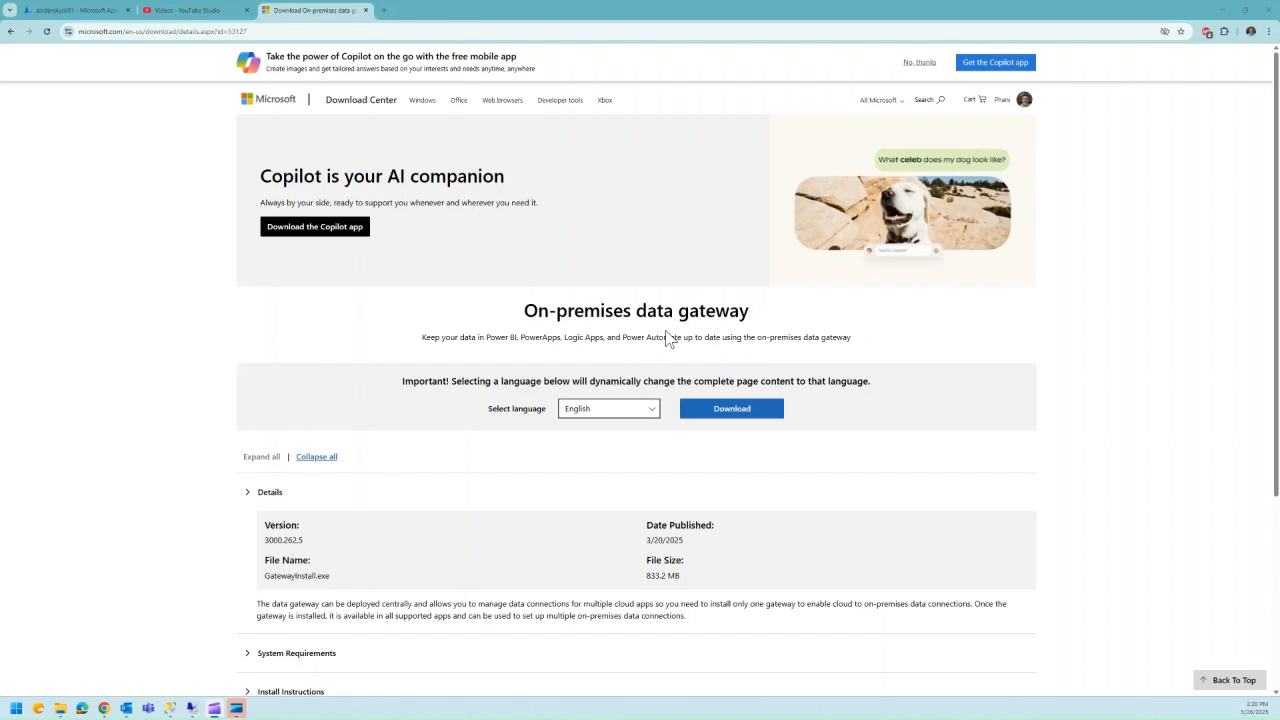
Step: Review the on-premises data gateway description, supported services, installer file name, publish date and file size on the download page
double_click(542, 337)
click(584, 337)
double_click(658, 338)
drag(757, 340, 853, 345)
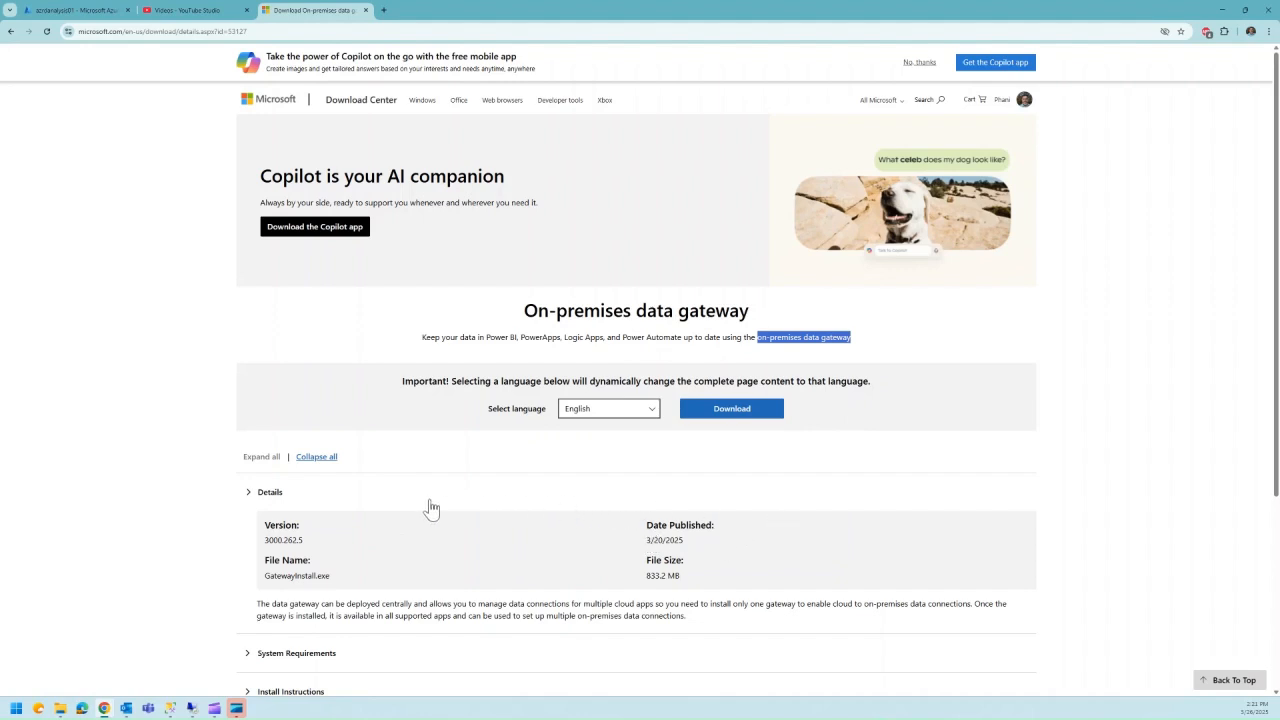
drag(331, 577, 259, 579)
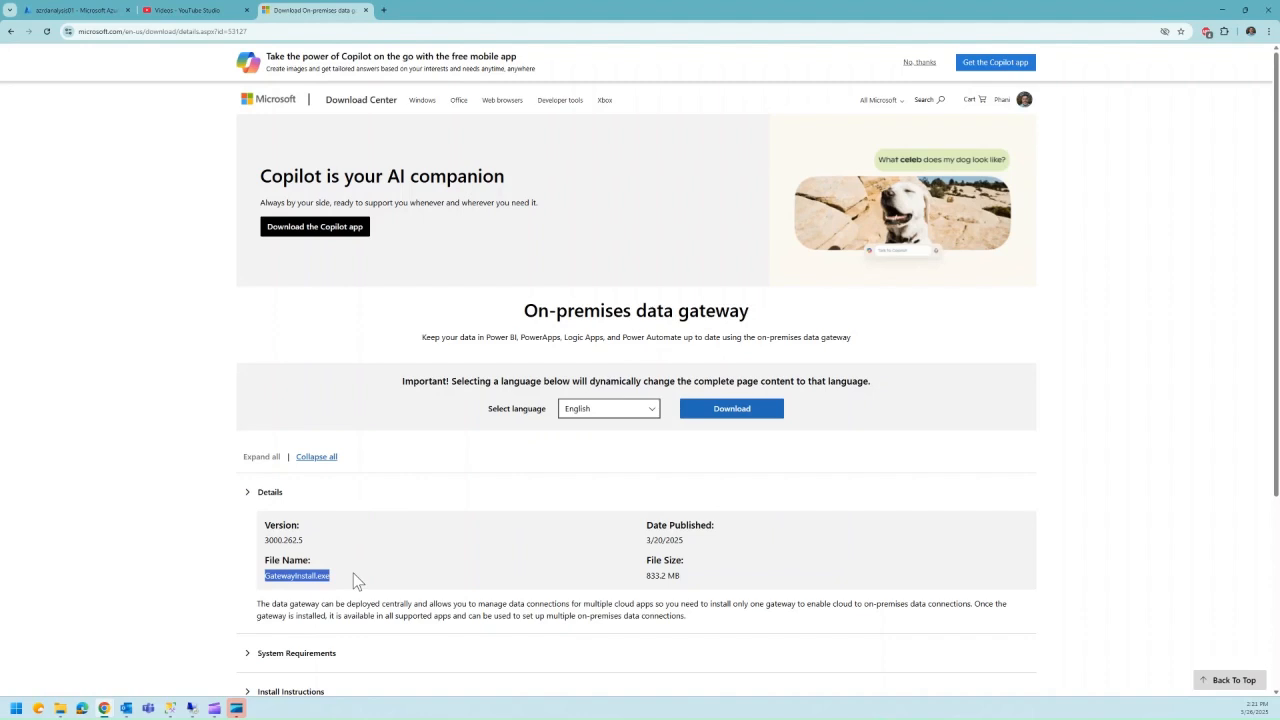
scroll(382, 570, down, 2)
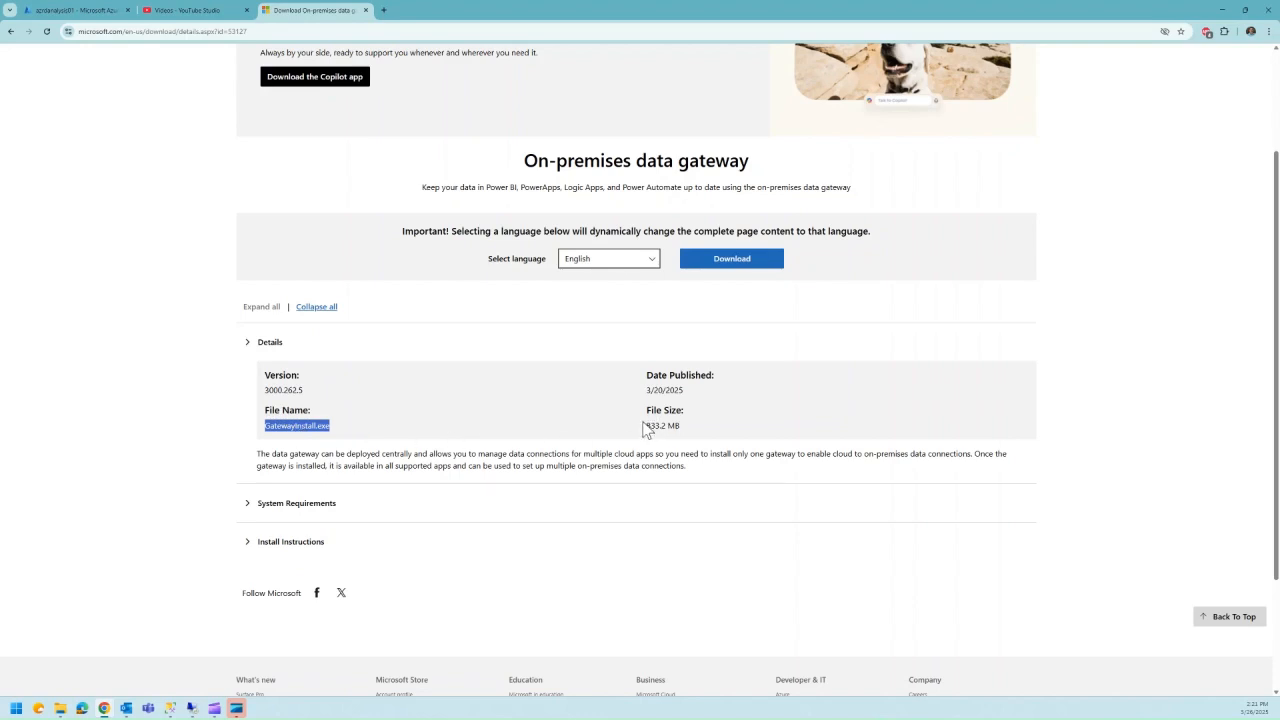
click(650, 390)
drag(650, 390, 694, 406)
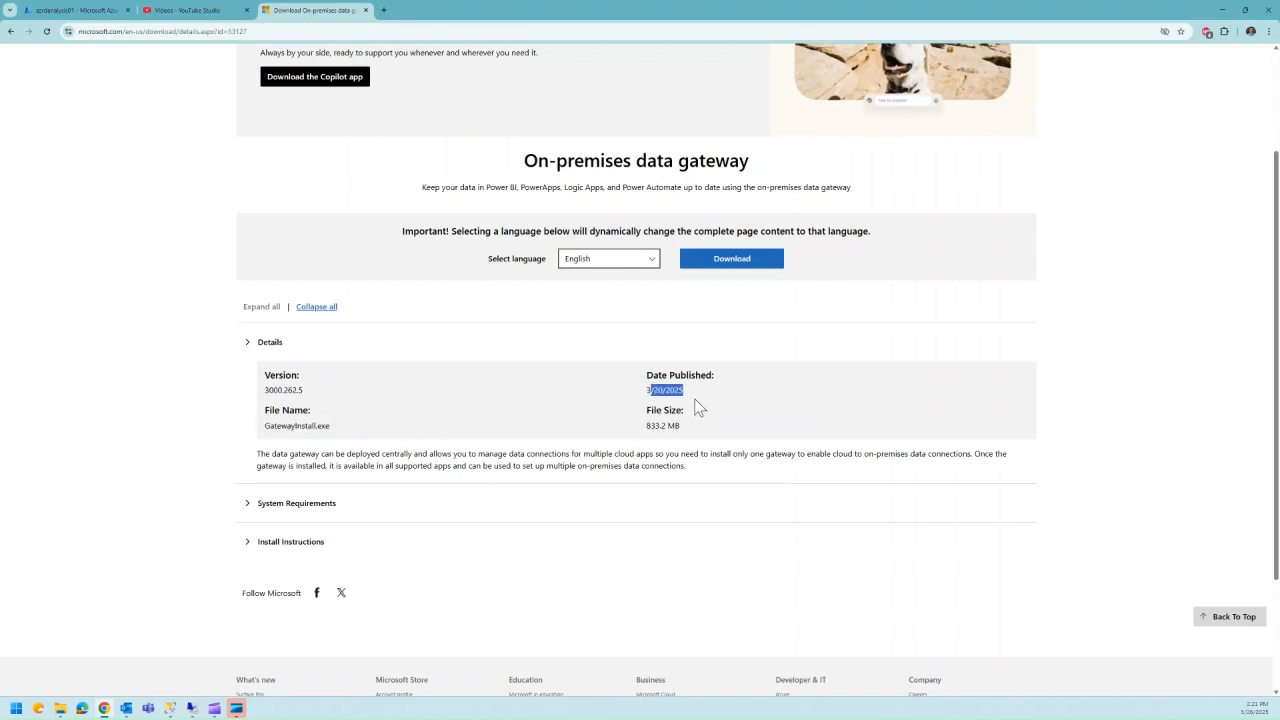
double_click(660, 425)
Step: Expand the system requirements and install instructions, and review the supported operating systems
click(251, 509)
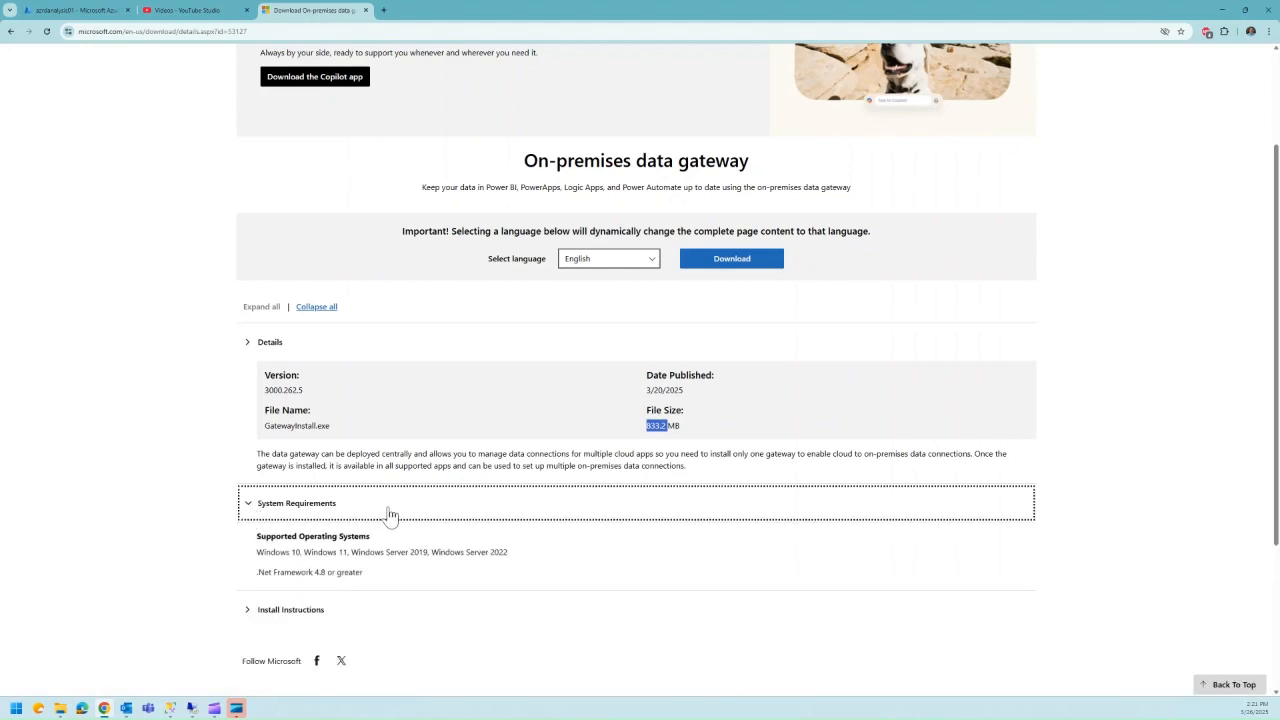
scroll(389, 514, down, 2)
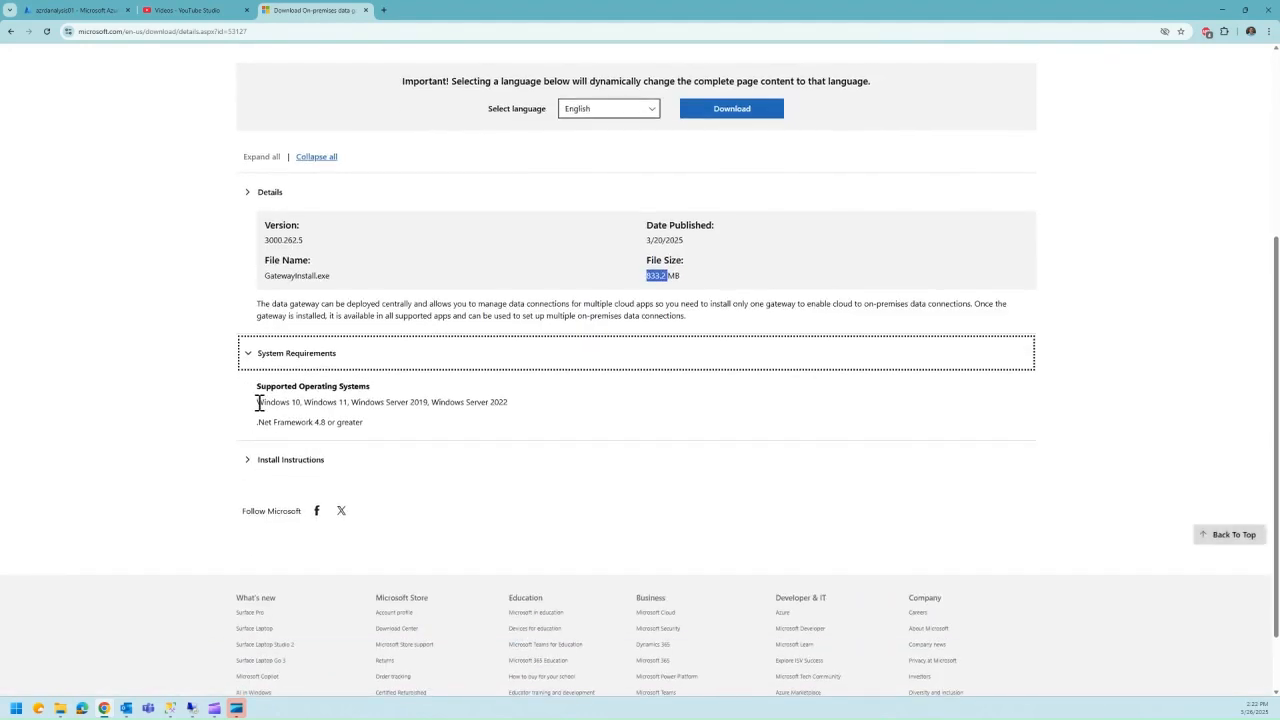
drag(257, 402, 517, 410)
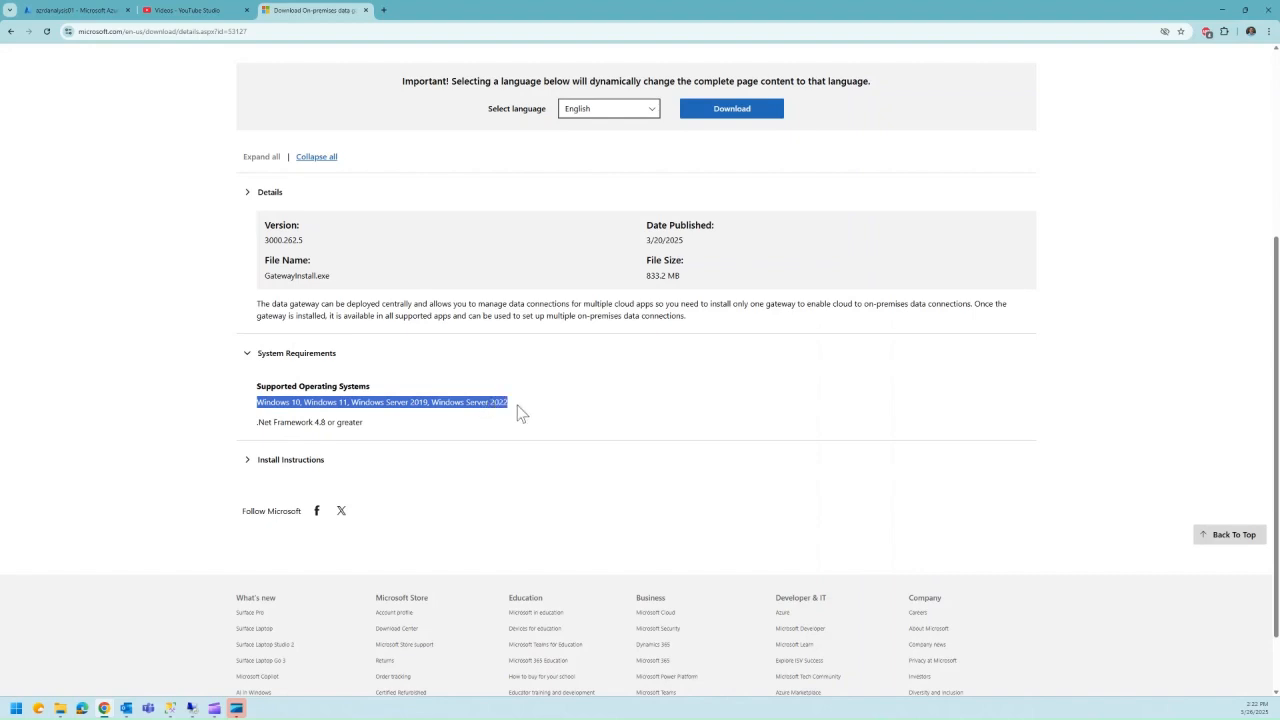
click(251, 468)
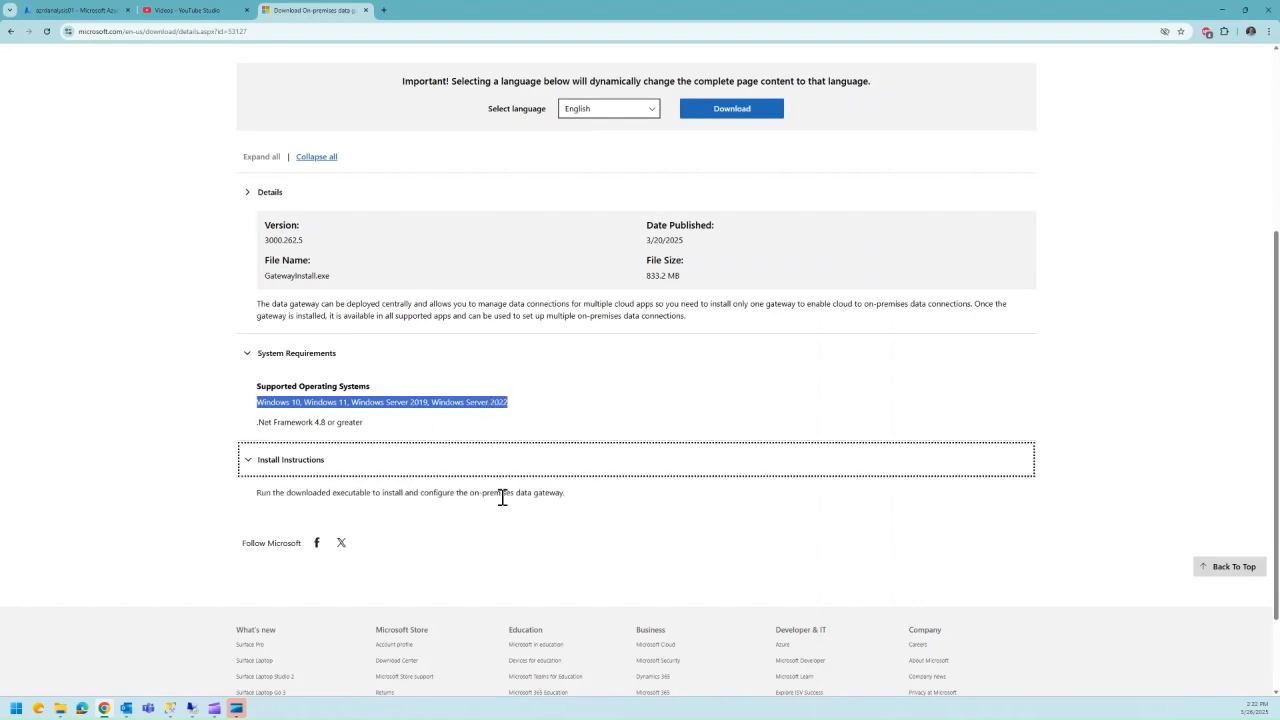
scroll(505, 497, down, 1)
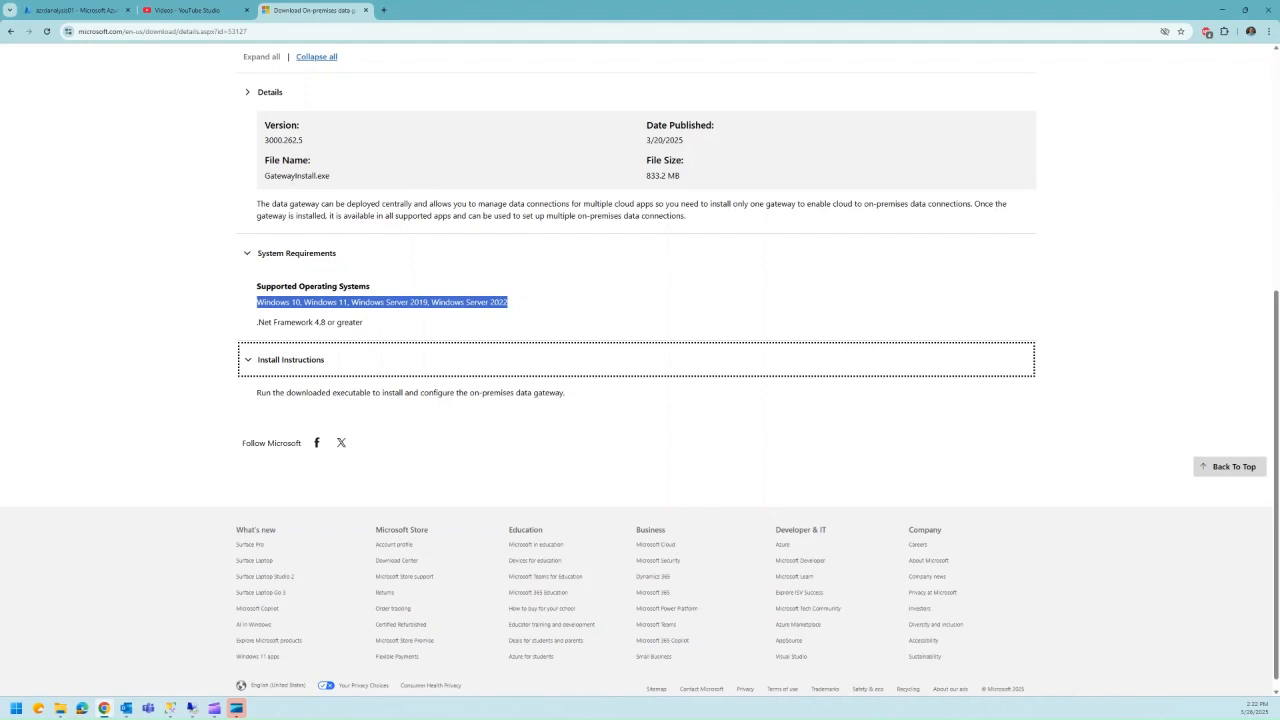
Step: Open the installed On-premises data gateway app, enter the account's e-mail address and sign in with the matching account
key(super)
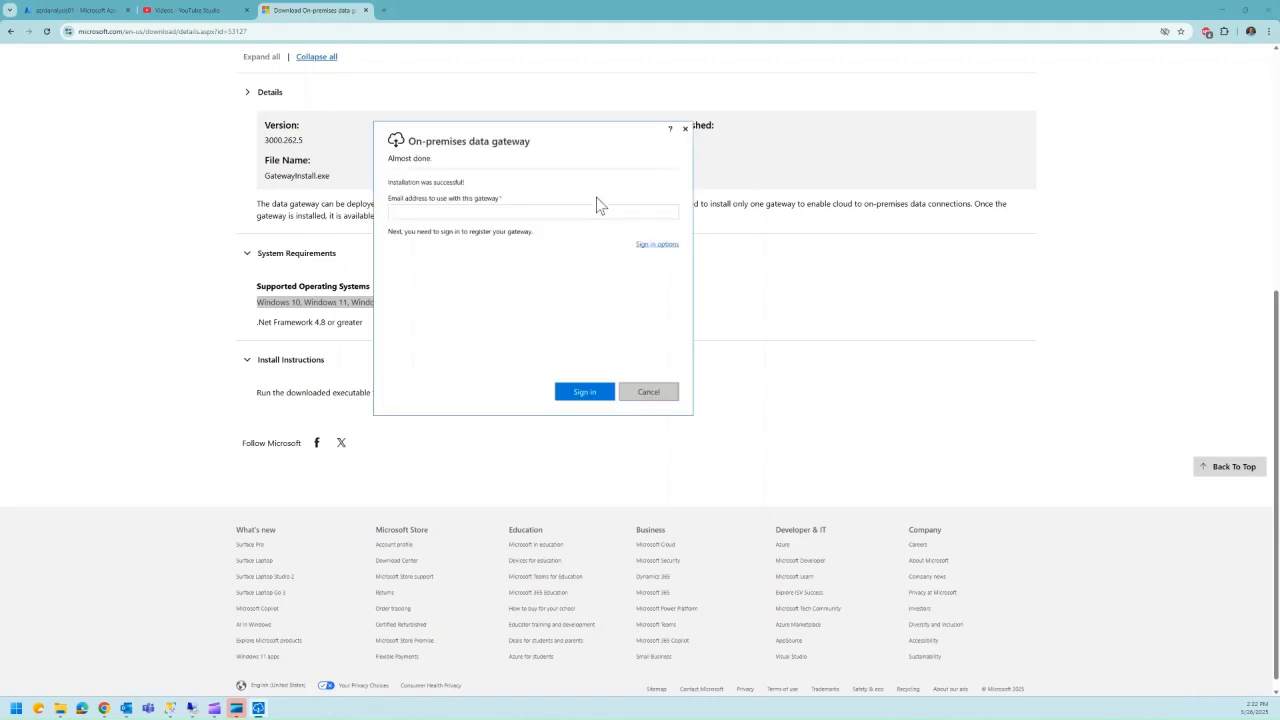
click(531, 210)
click(489, 214)
text(phani.)
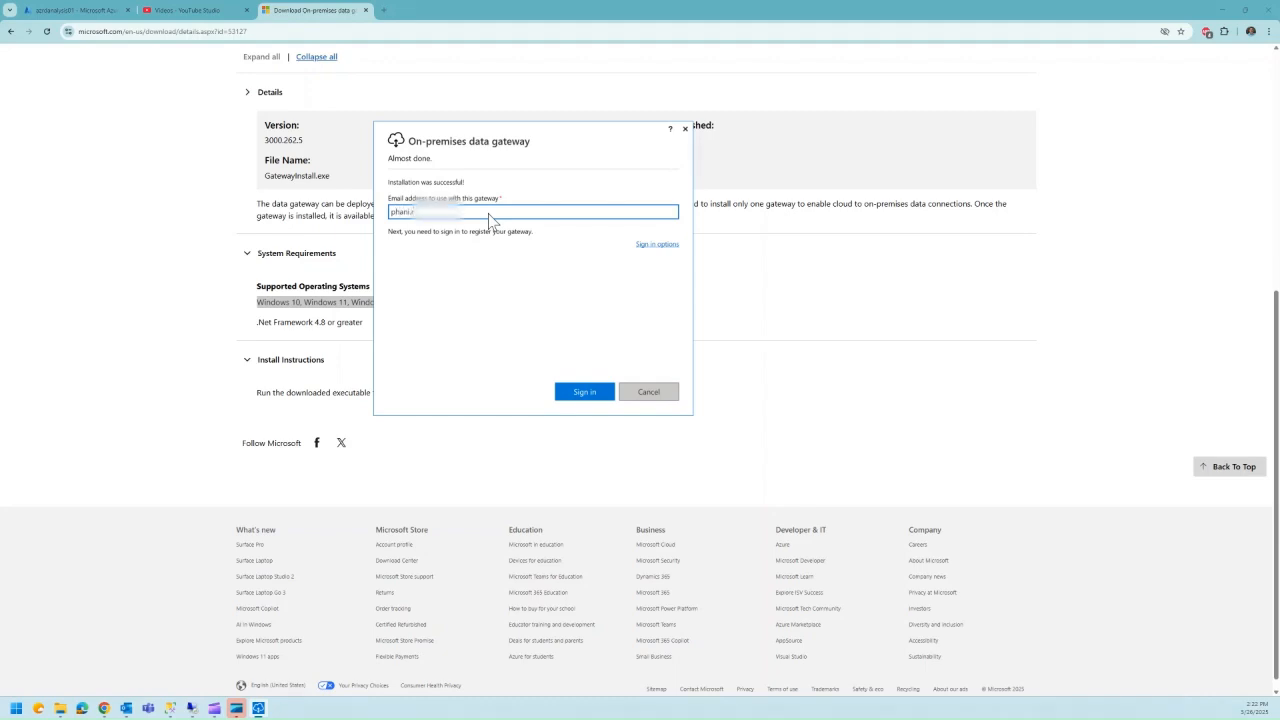
text(...)
click(656, 245)
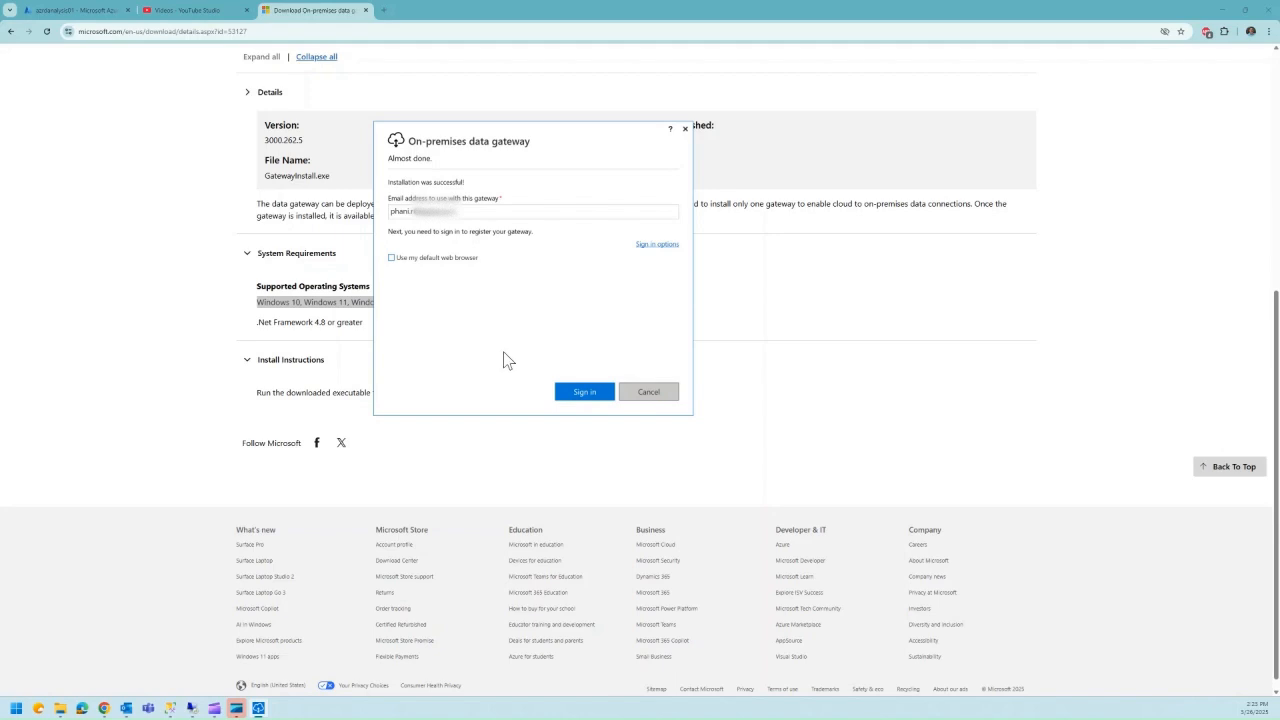
click(574, 392)
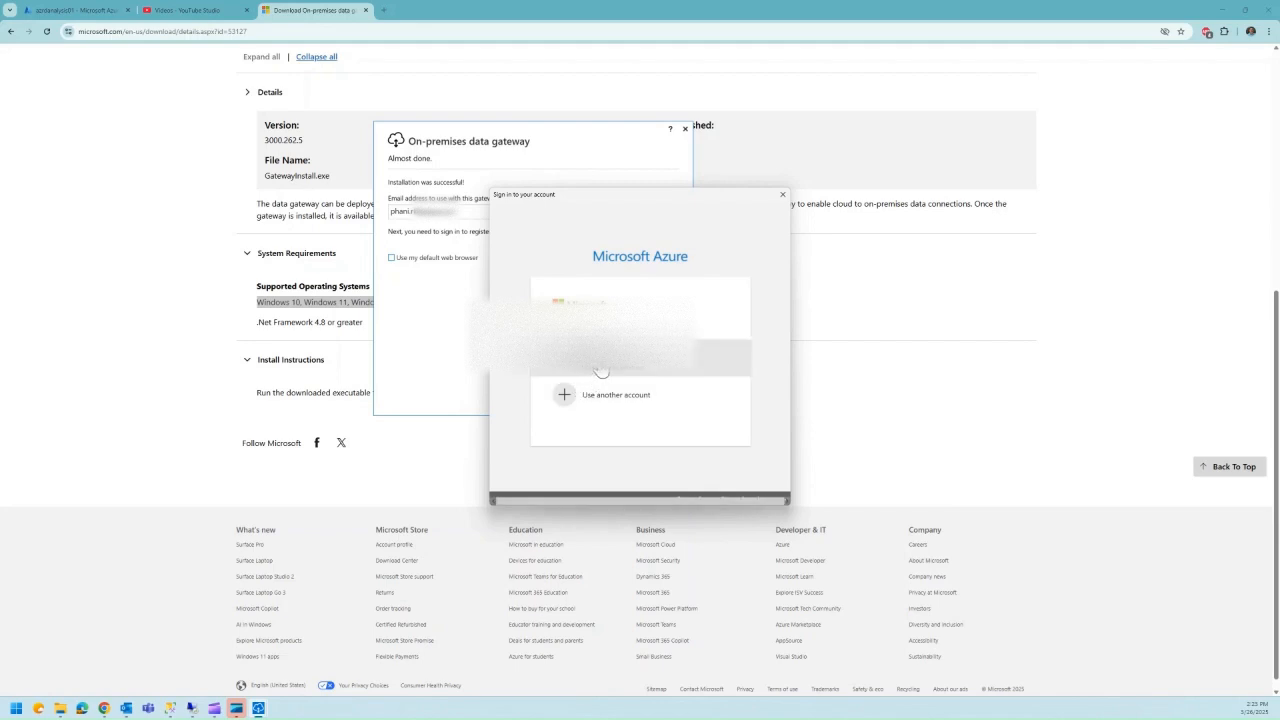
click(601, 371)
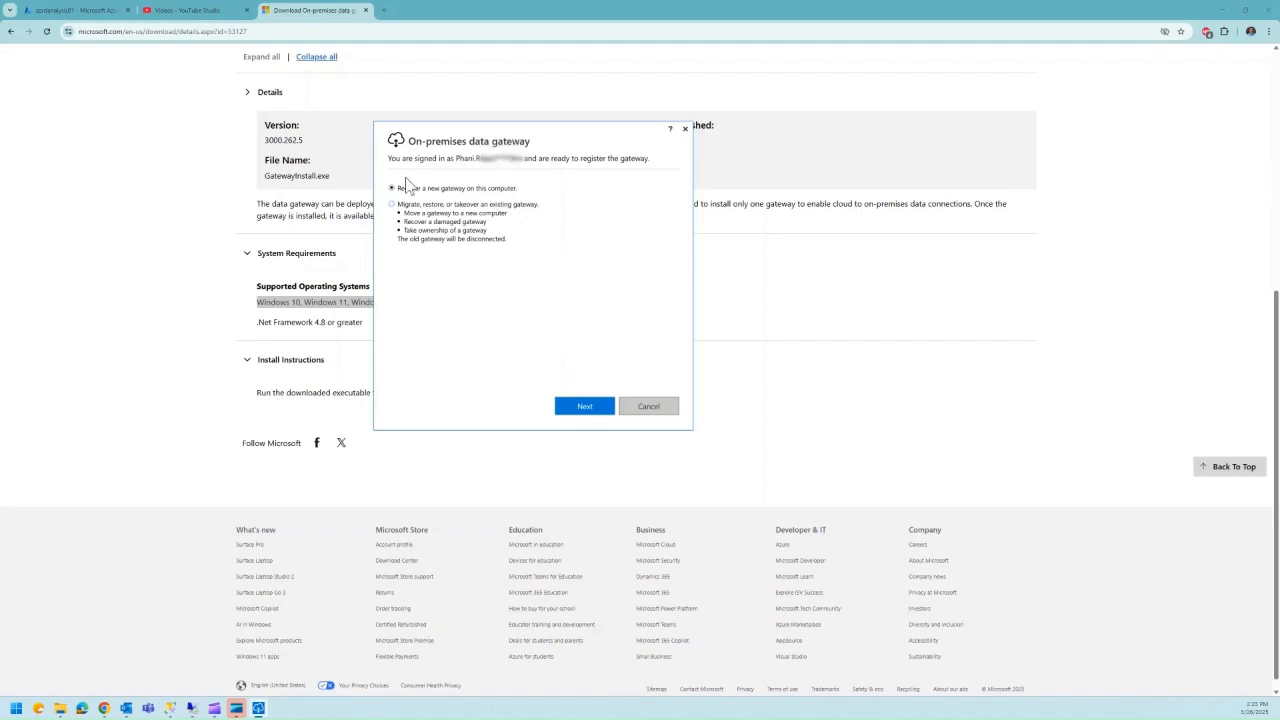
Step: Proceed with registering a new gateway on this computer
click(586, 404)
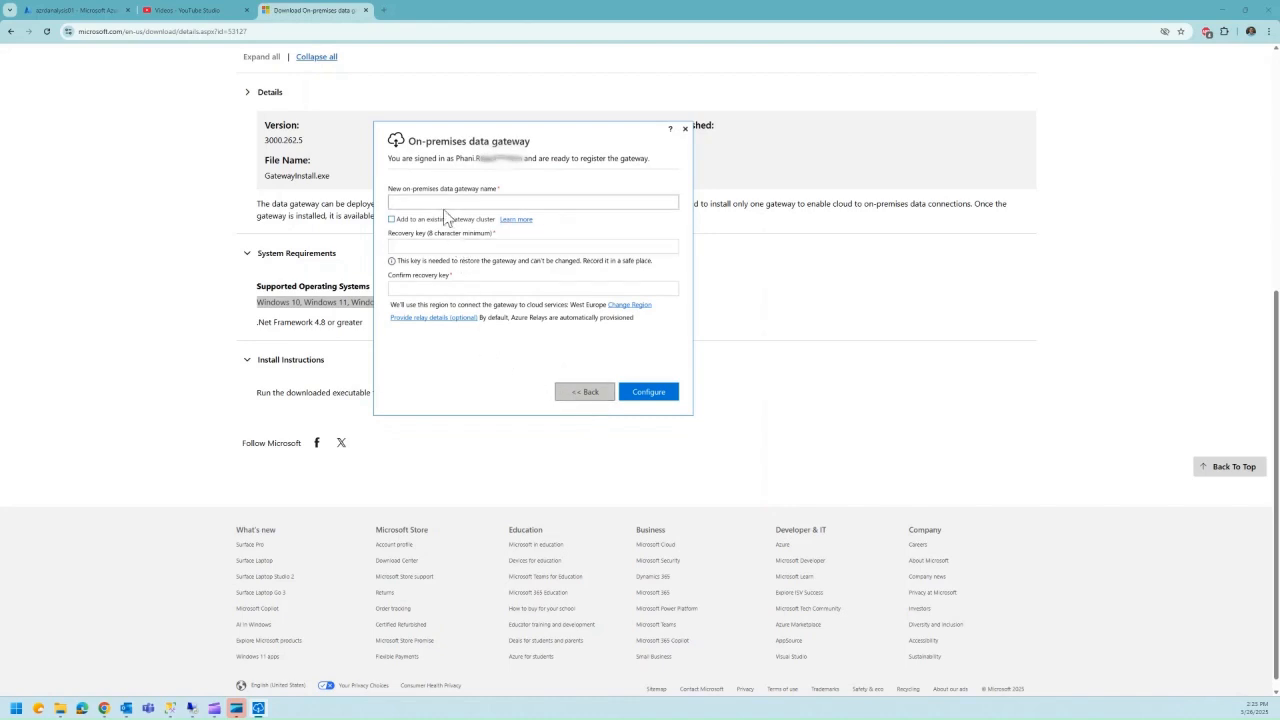
click(441, 205)
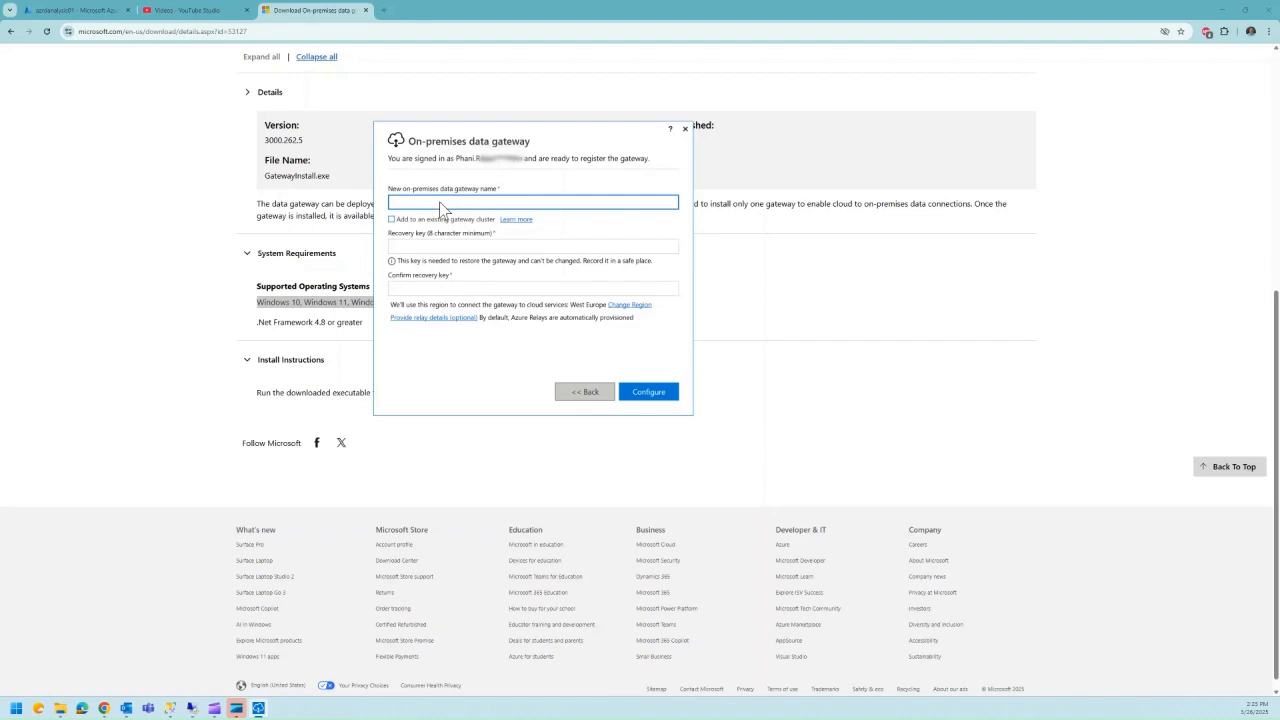
text(Persoa)
key(BackSpace)
text(nalGateway)
key(ctrl+a)
key(BackSpace)
Step: Name the gateway with the owner's first name followed by "_Localhost_Tobedeleted", and fill in the recovery key and its confirmation
text(Phani_Localhost_Tobedeleted)
click(466, 245)
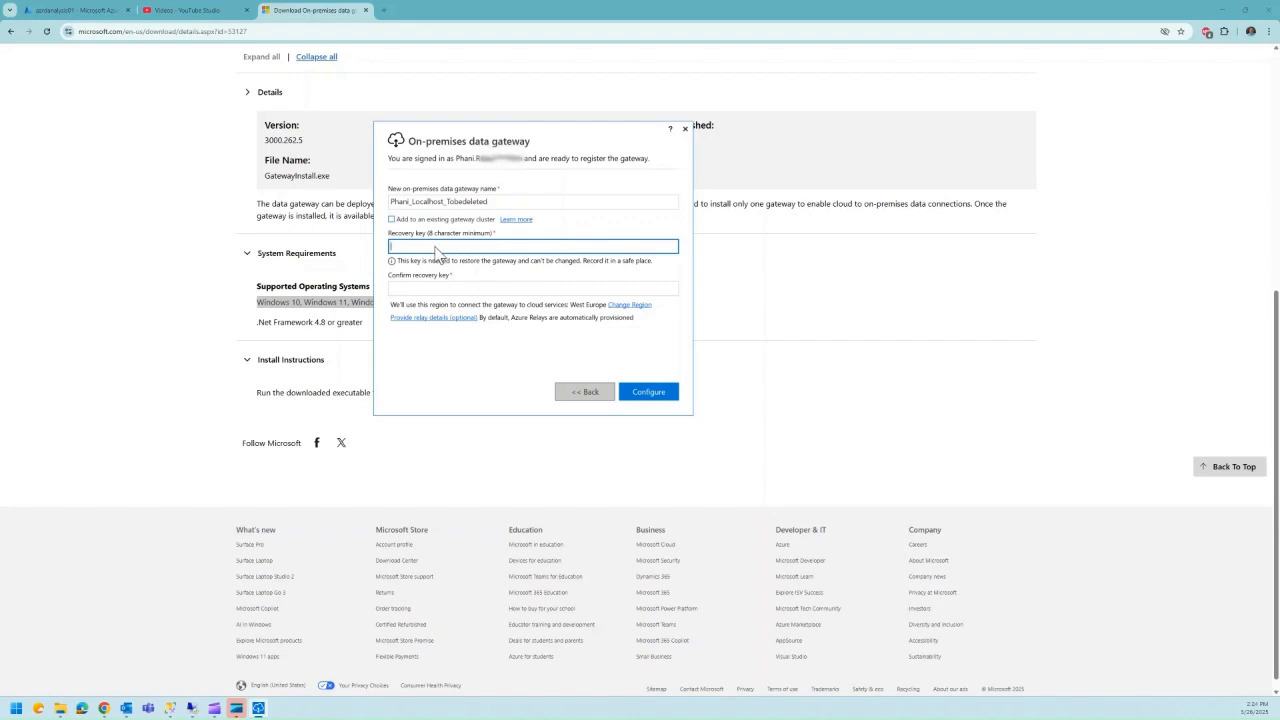
text(••••••)
click(418, 289)
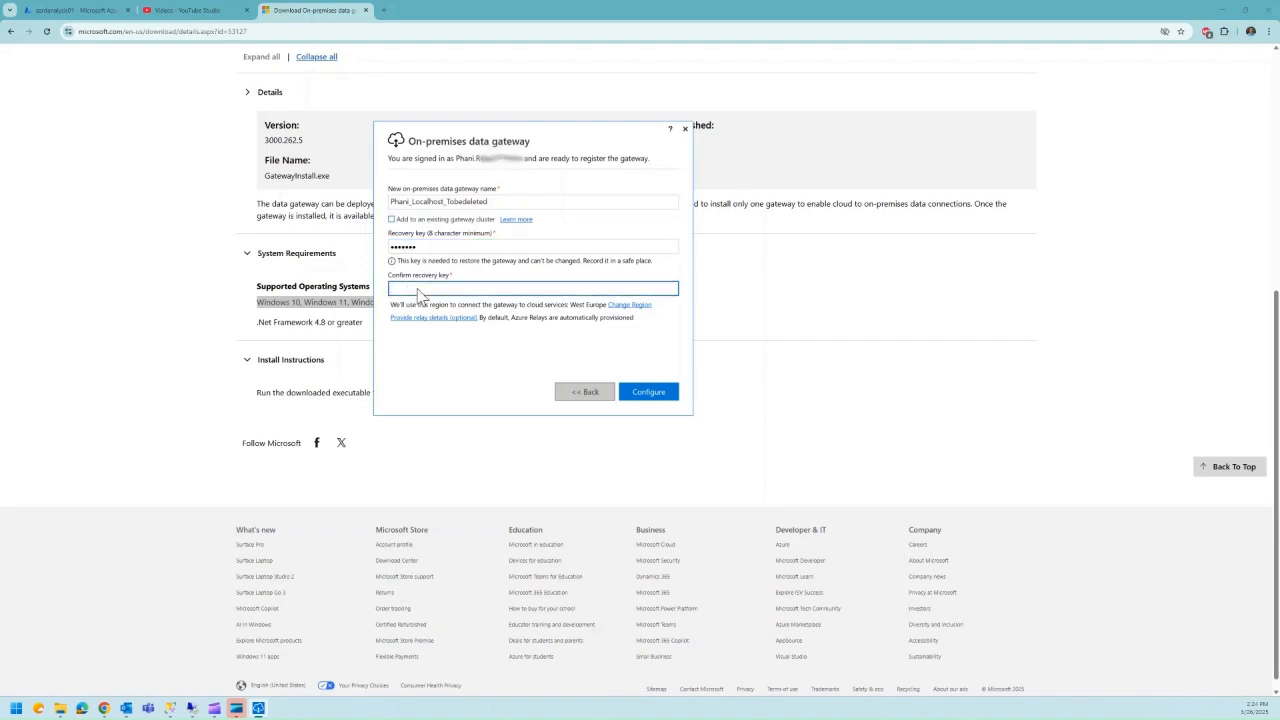
text(••••)
key(ctrl+a)
text(•••)
key(BackSpace)
key(BackSpace)
text(••••)
Step: Change the new gateway's region to East US to match the gateway region in the Azure portal, and submit the configuration
click(62, 12)
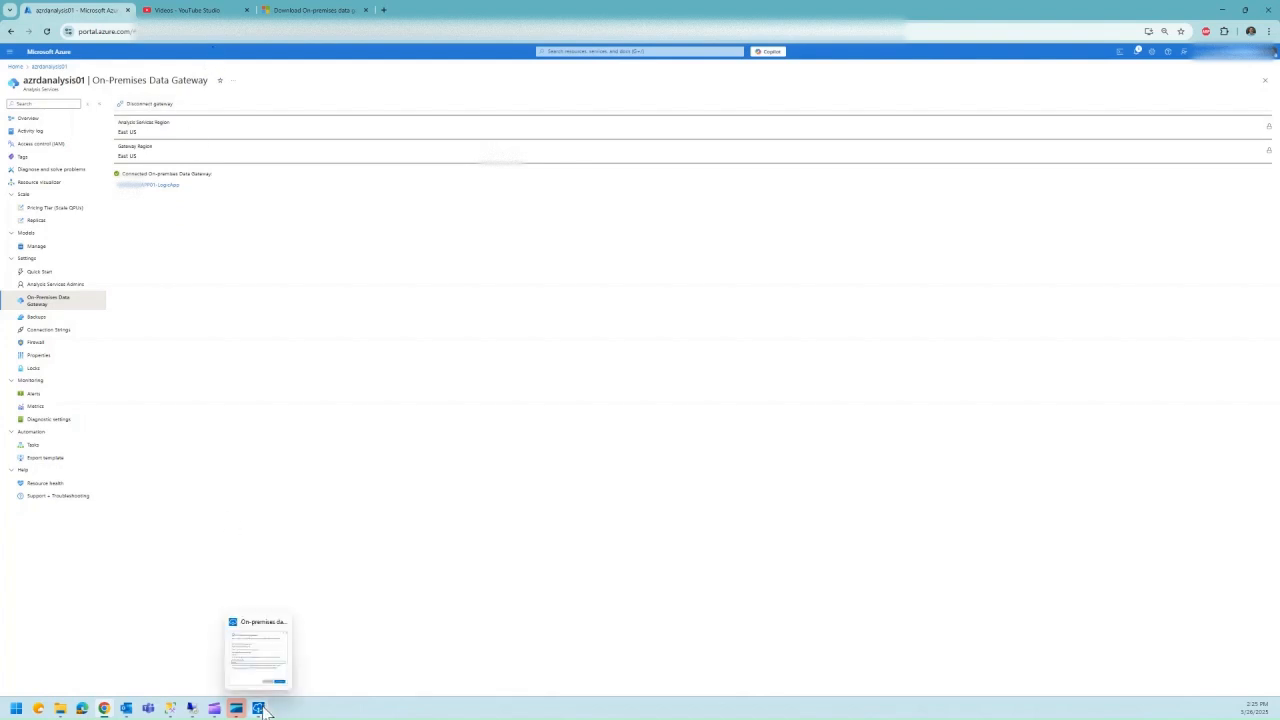
click(262, 708)
click(629, 305)
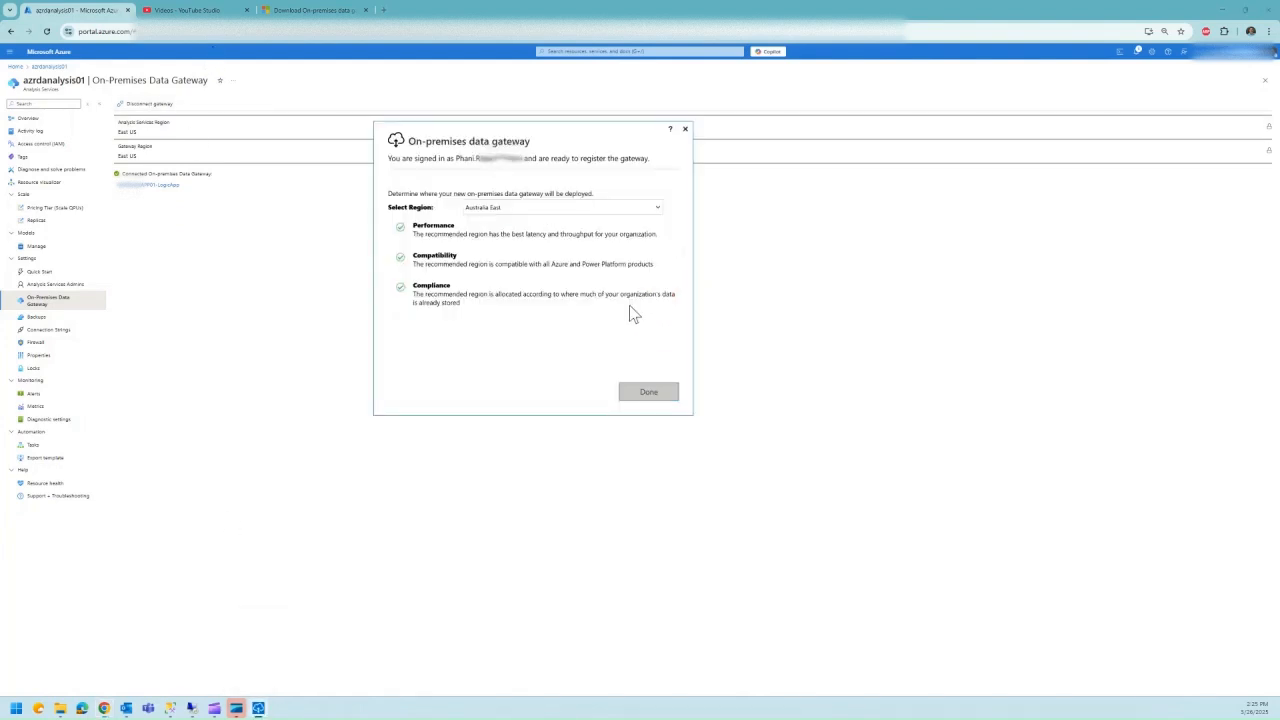
click(549, 207)
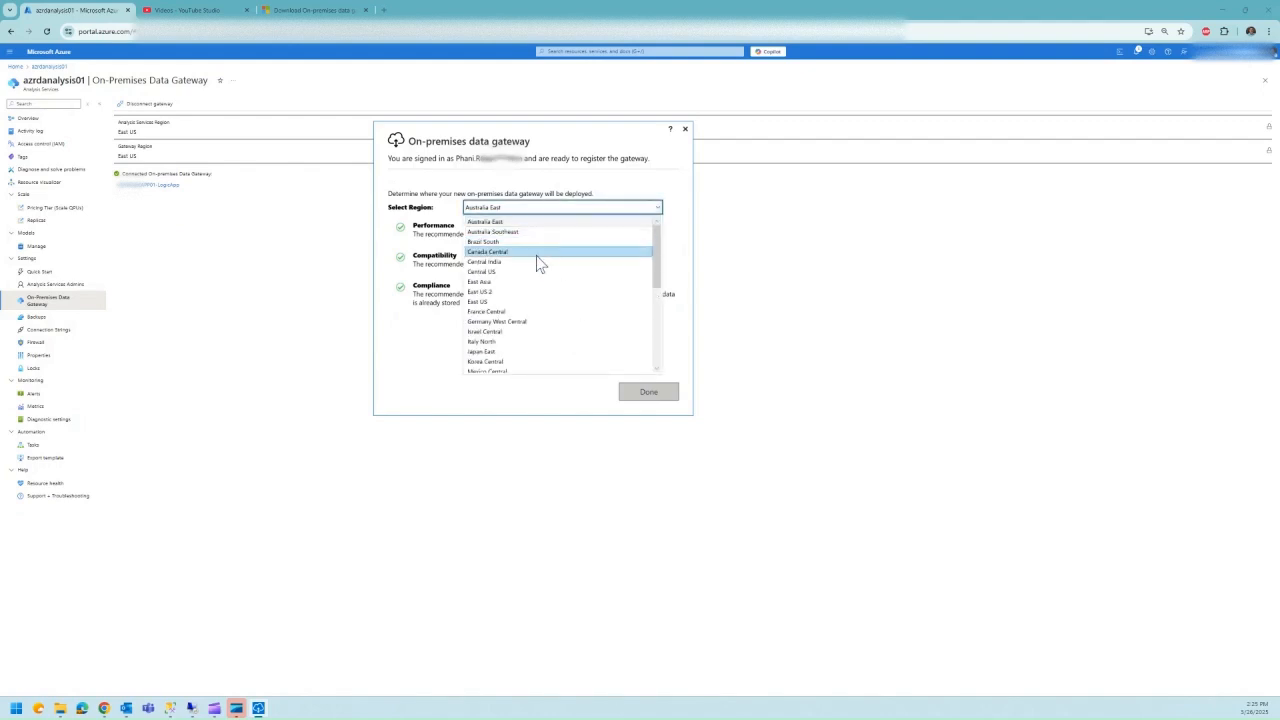
click(494, 301)
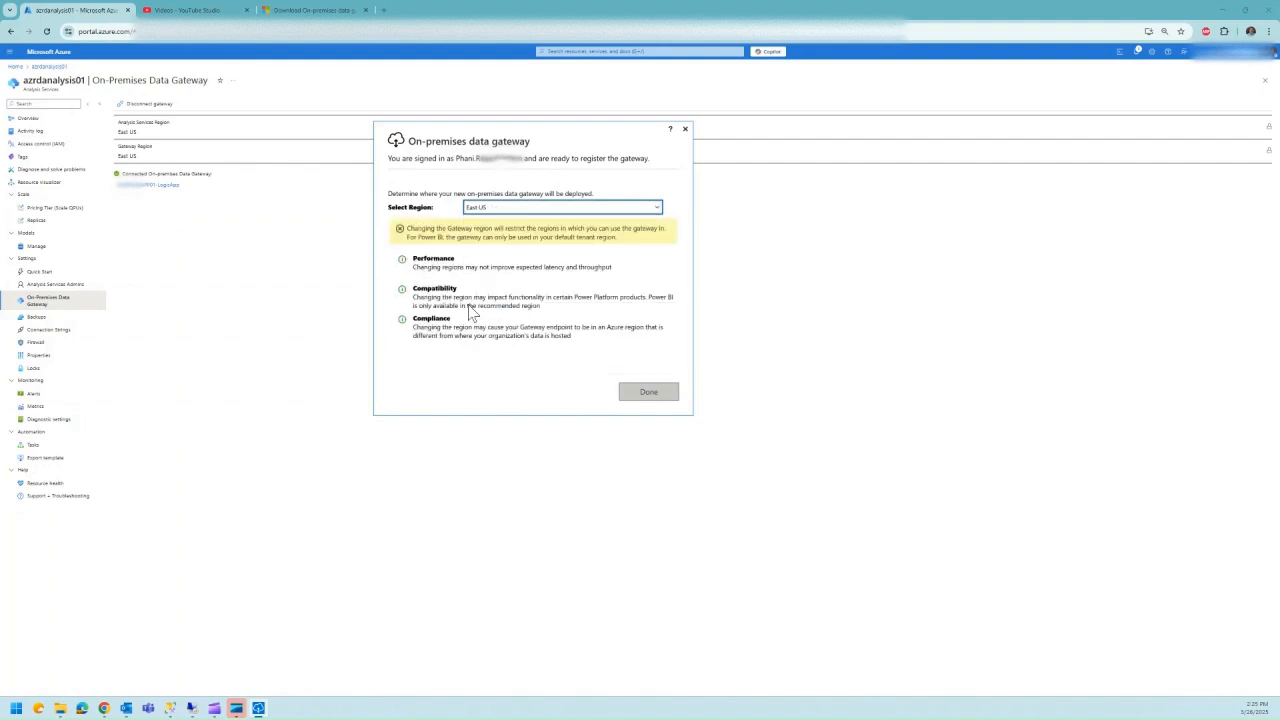
click(636, 396)
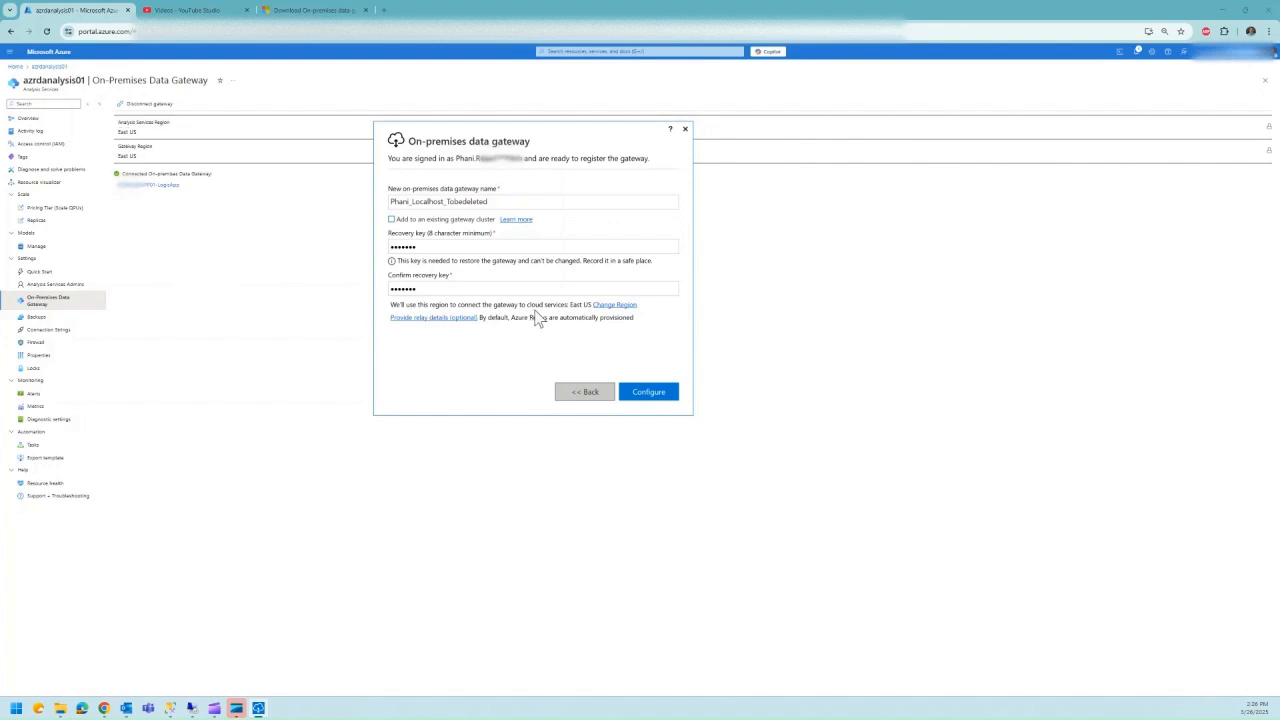
click(651, 395)
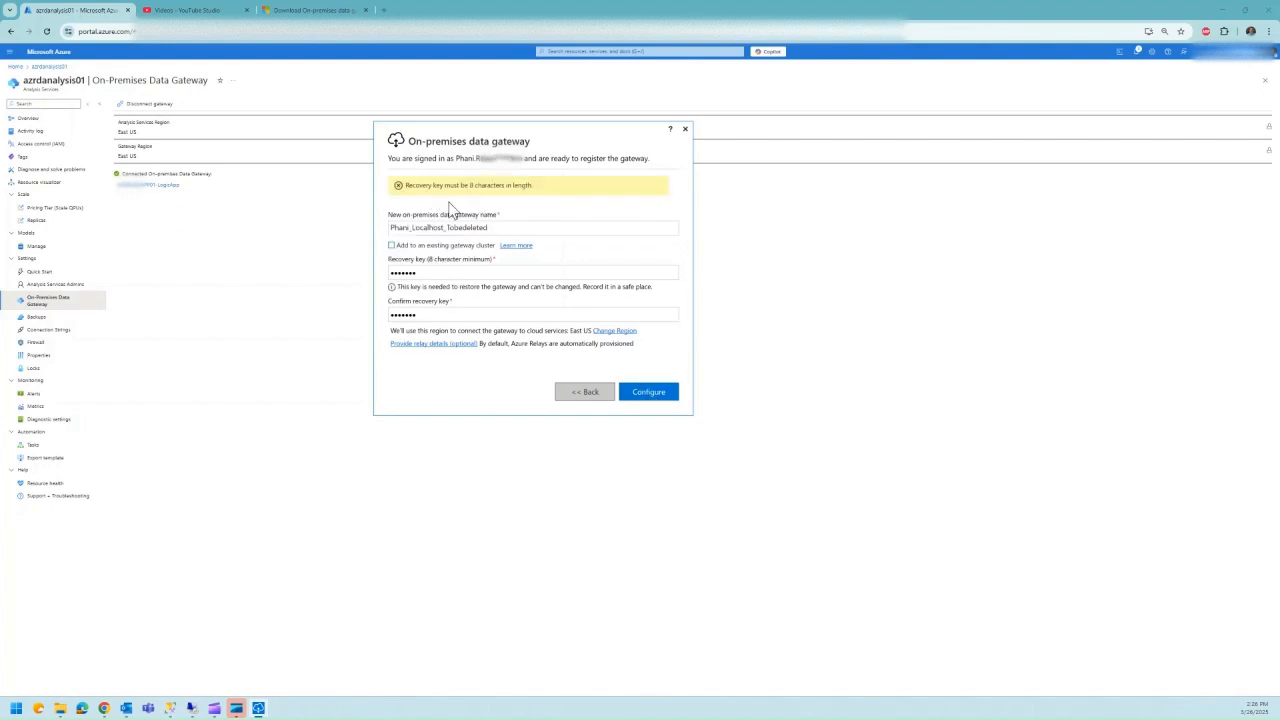
Step: Replace the recovery key and its confirmation with a matching key of at least 8 characters, and configure the gateway
click(426, 275)
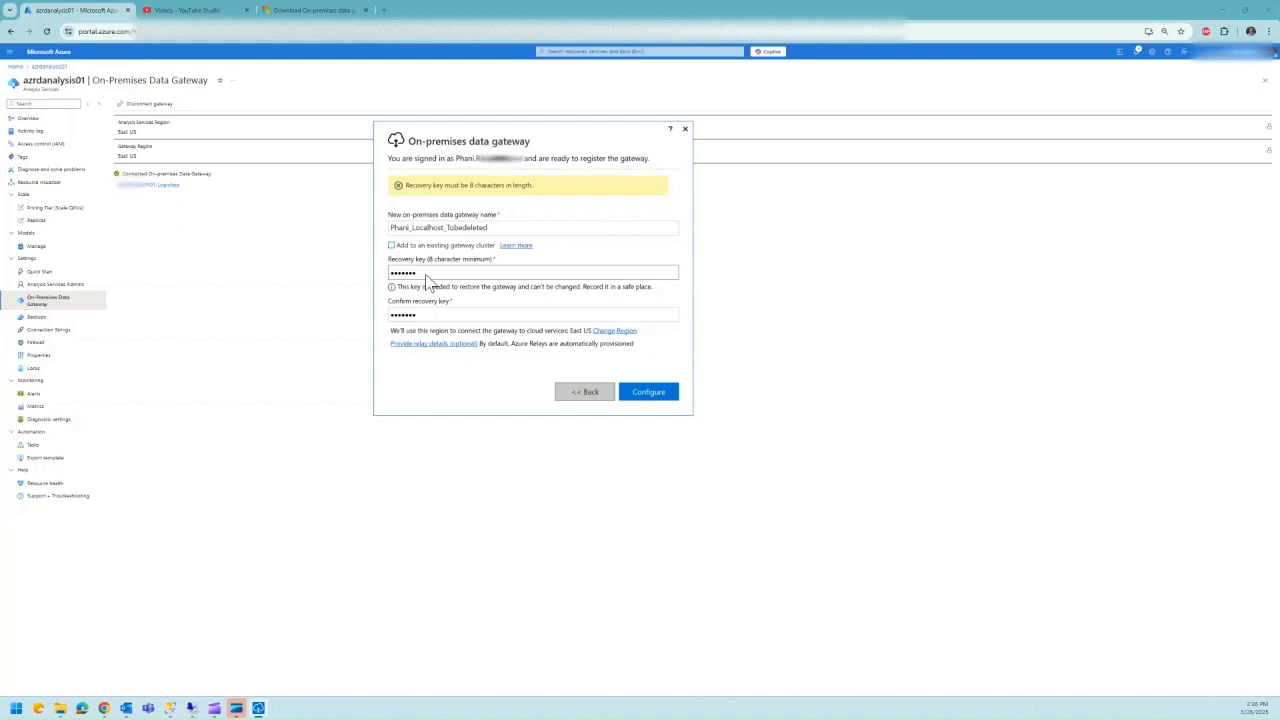
click(426, 274)
key(ctrl+a)
key(BackSpace)
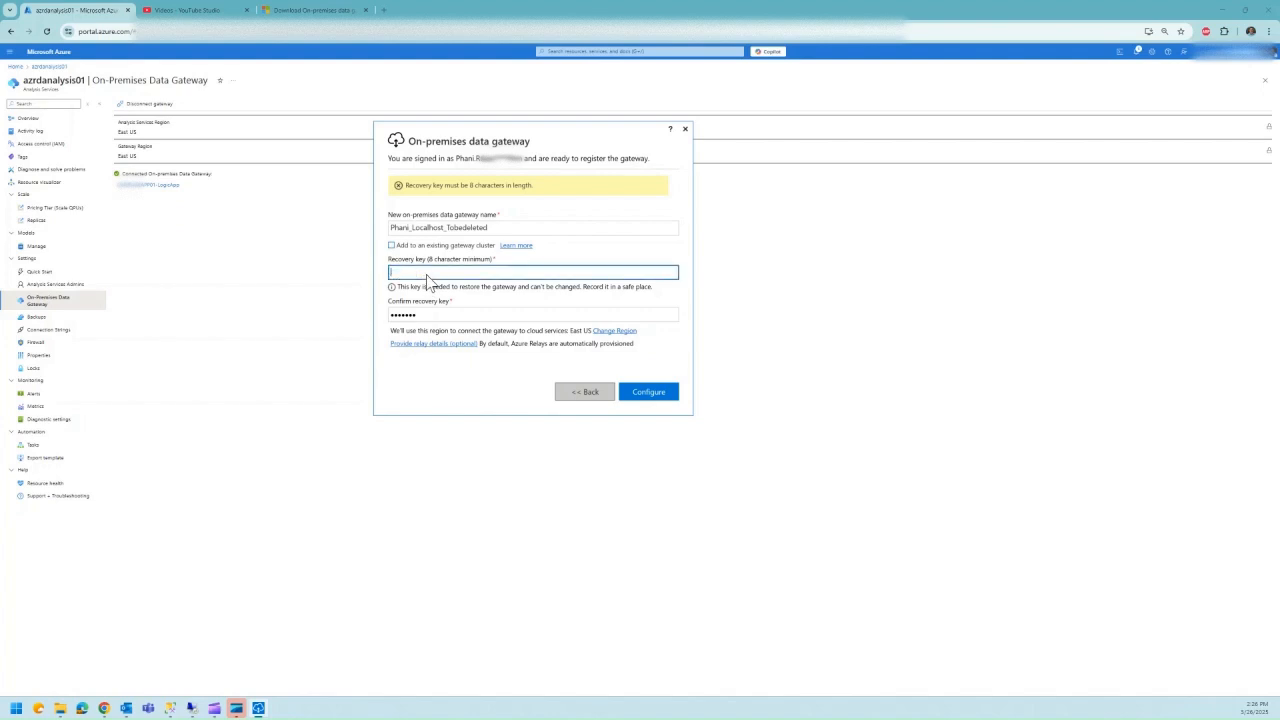
text(•••••••••)
key(Tab)
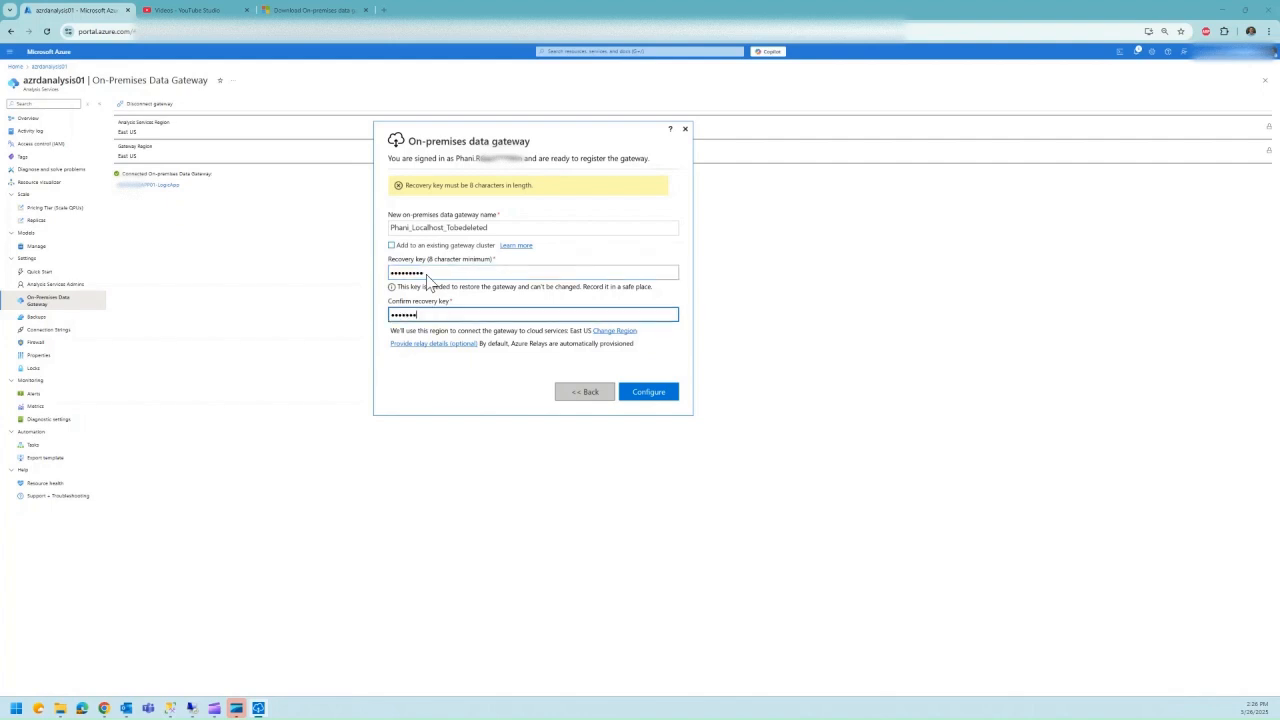
key(ctrl+a)
text(••••••••••)
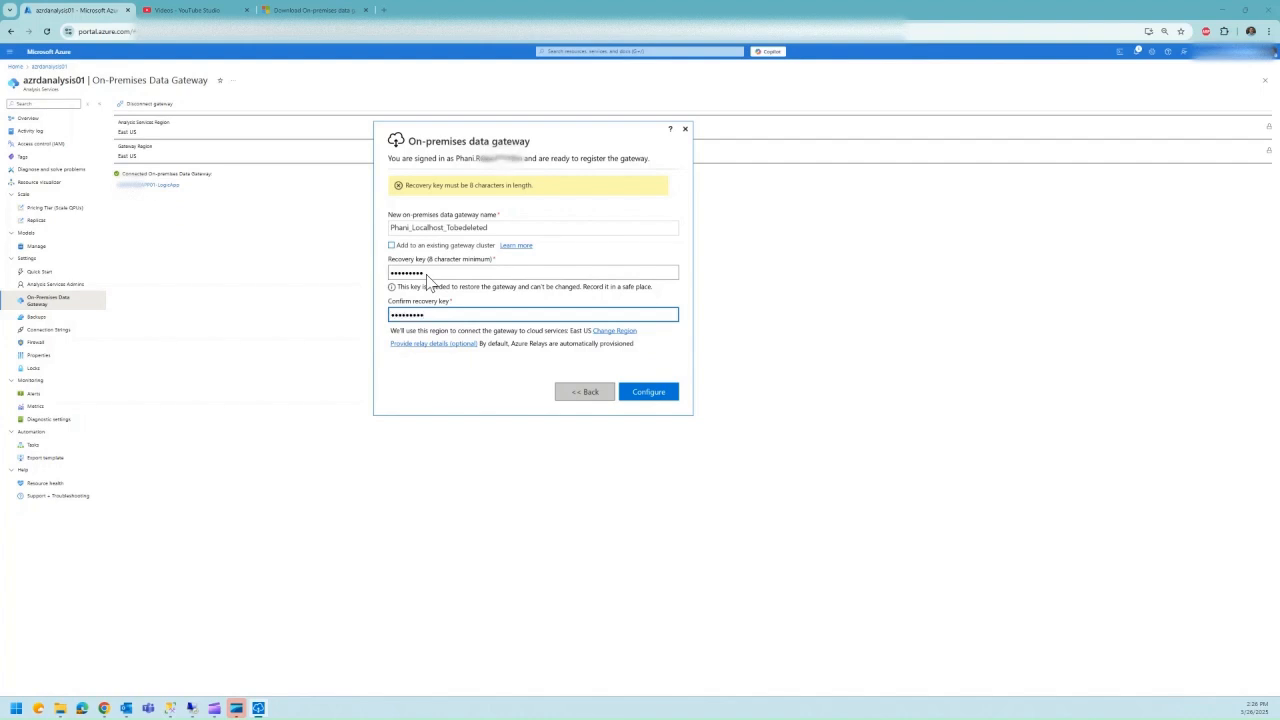
click(648, 392)
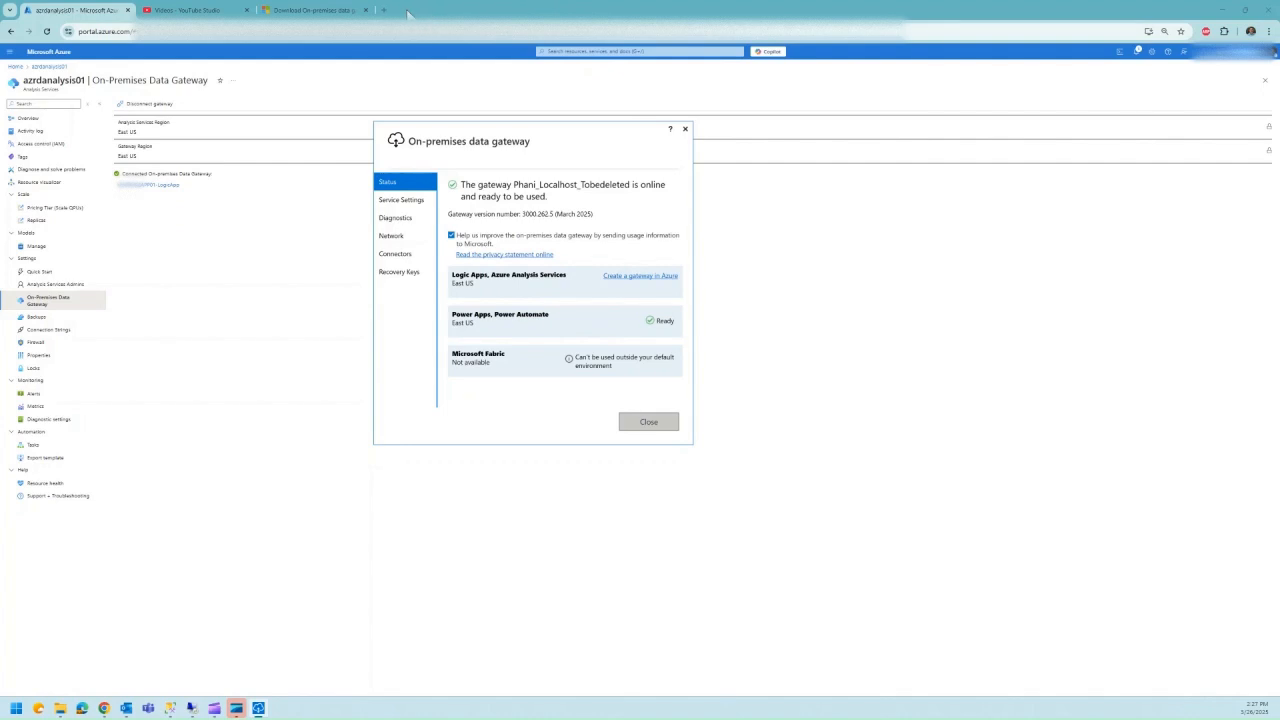
Step: Find and open the On-premises data gateways service in the Azure portal
click(567, 53)
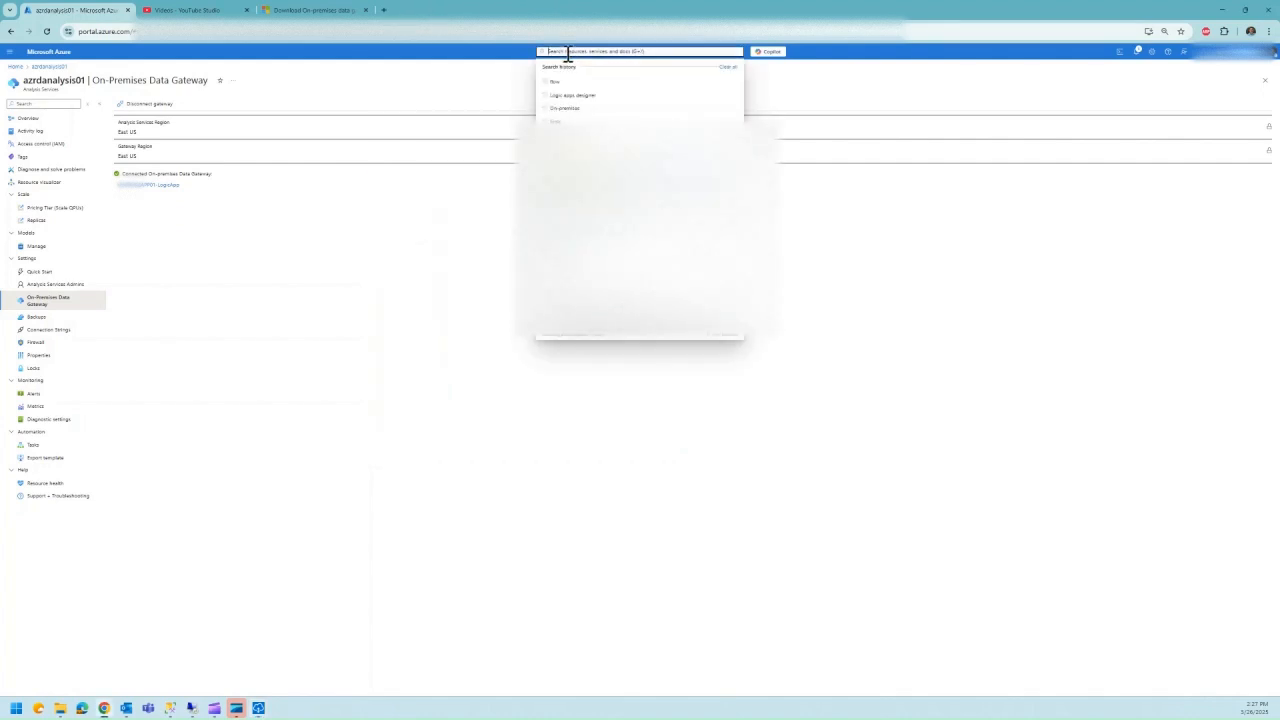
click(568, 108)
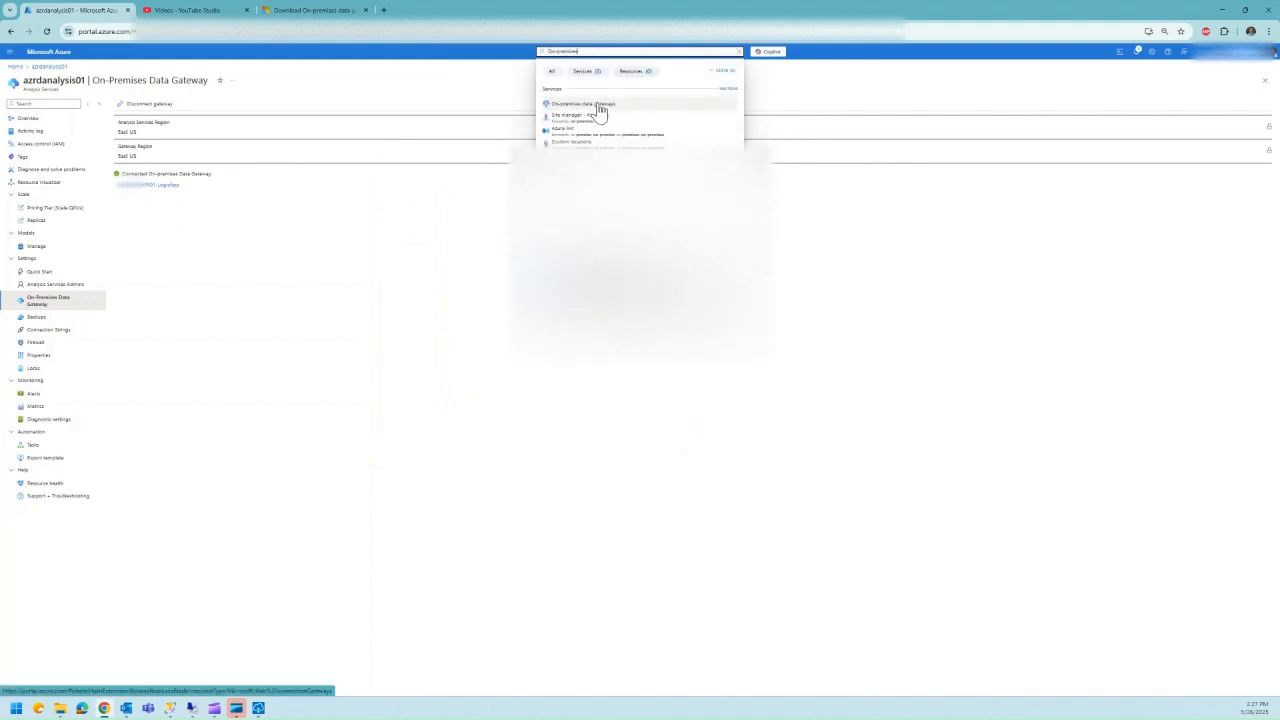
click(600, 107)
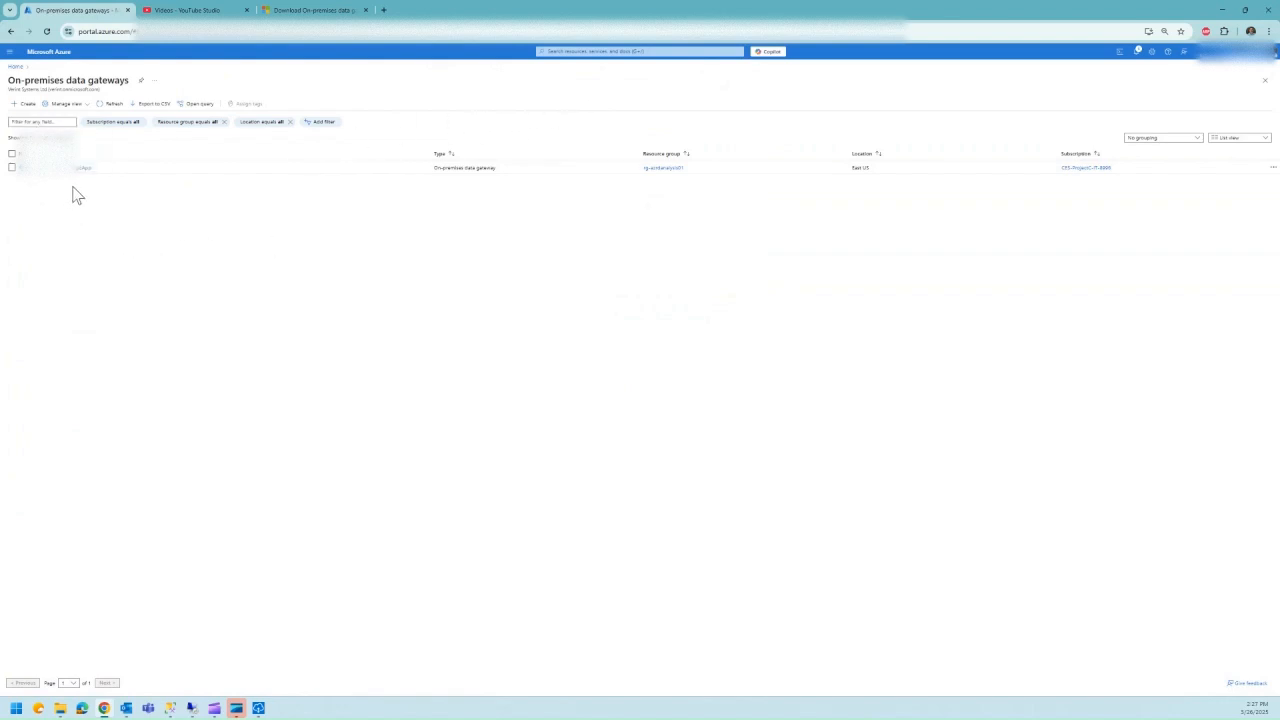
Step: Start creating a gateway resource and select rg-azrdanalysis01 as its resource group
click(27, 106)
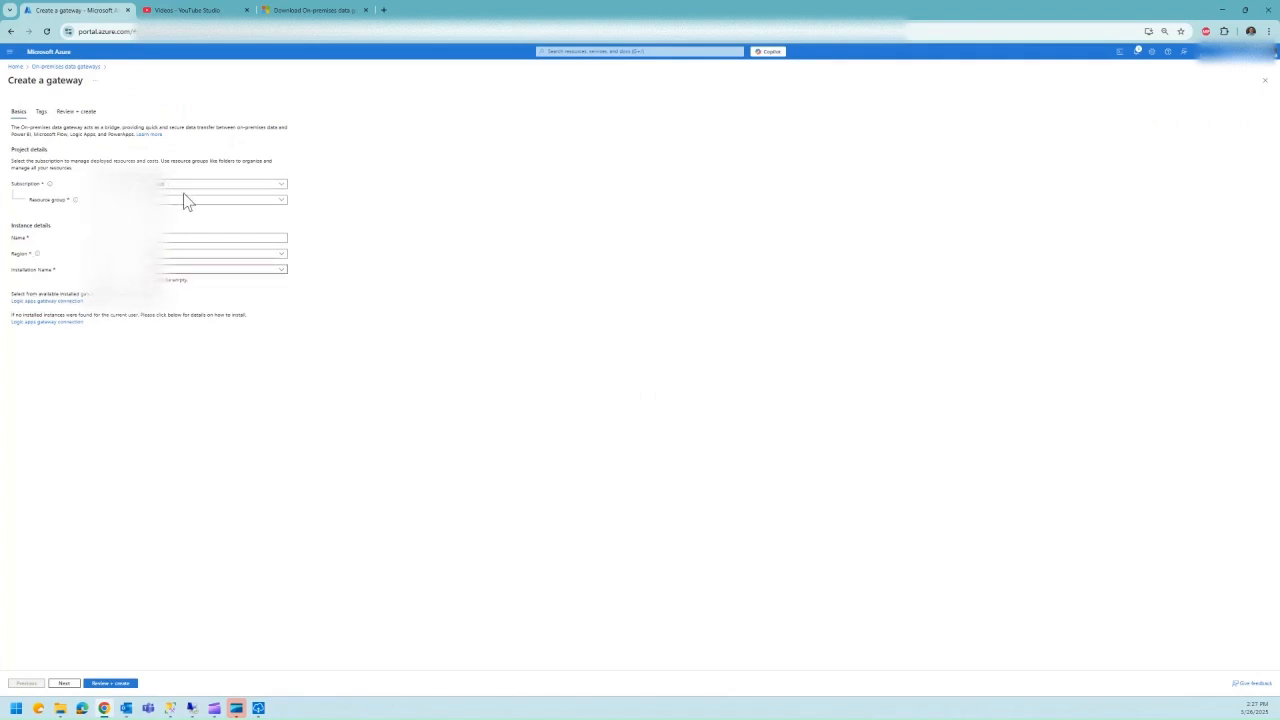
click(192, 203)
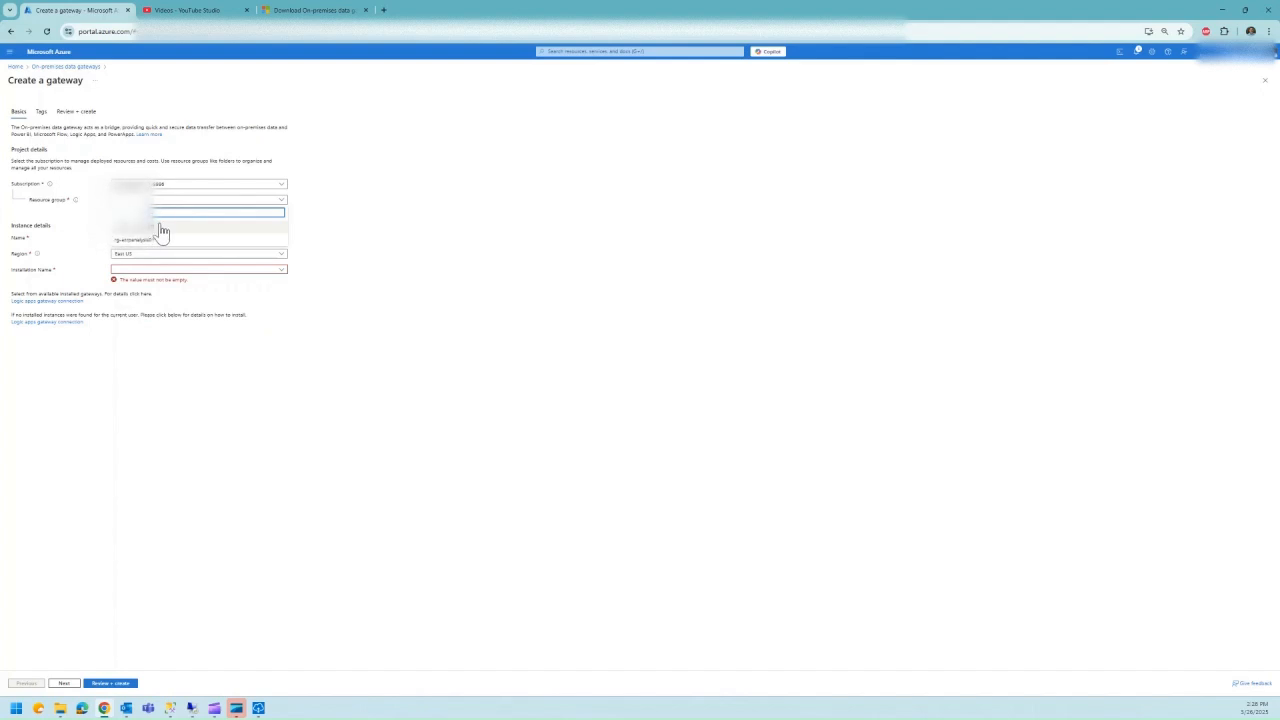
click(160, 238)
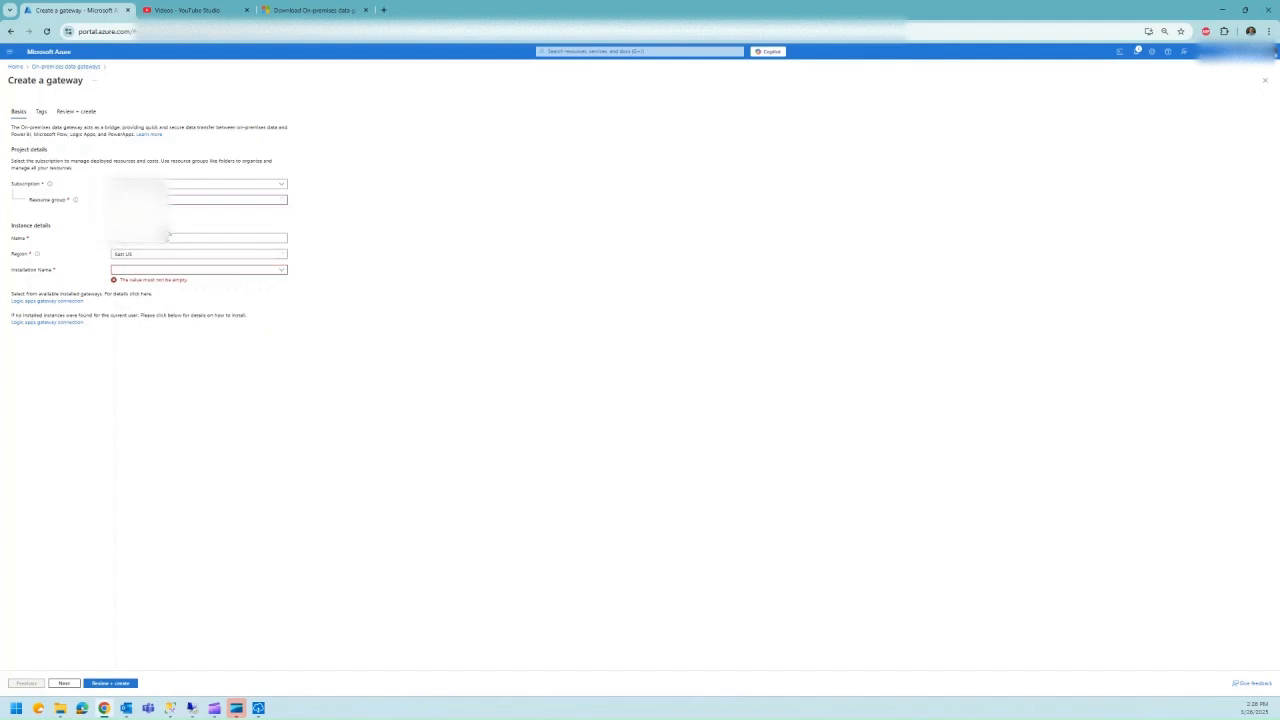
Step: Enter a name for the new gateway resource, keeping East US as its region
click(192, 238)
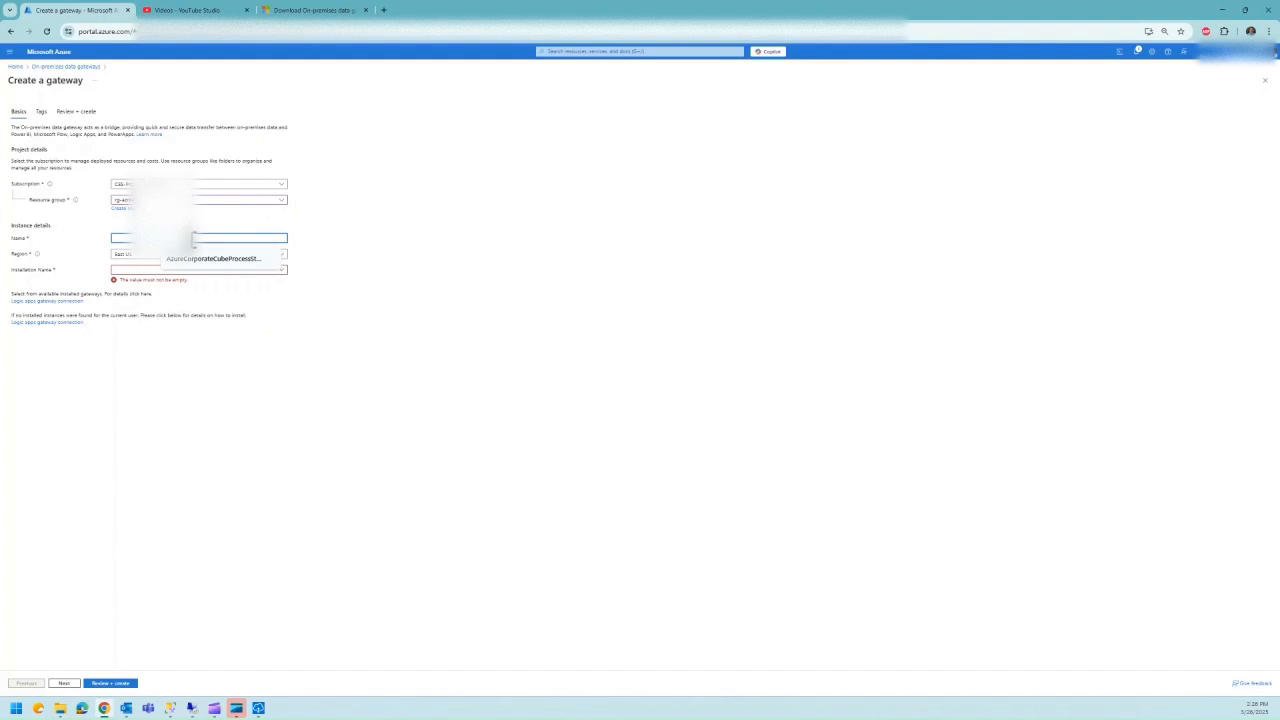
click(269, 260)
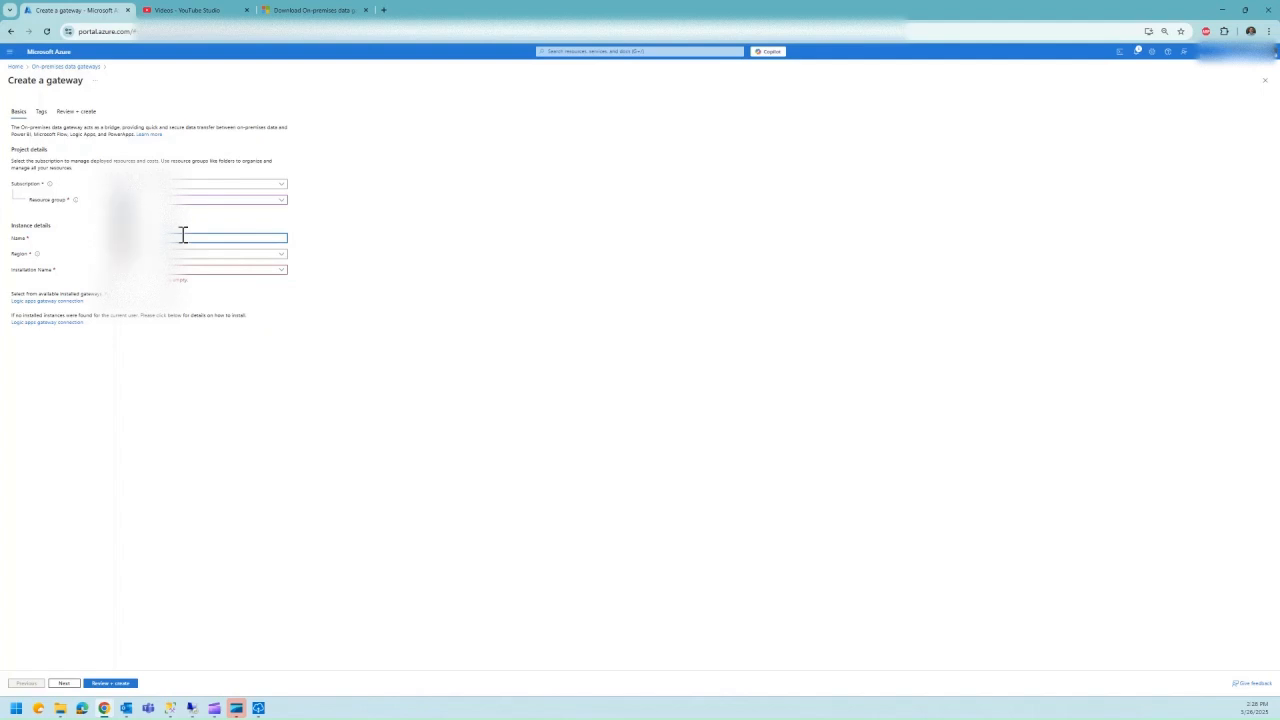
click(449, 321)
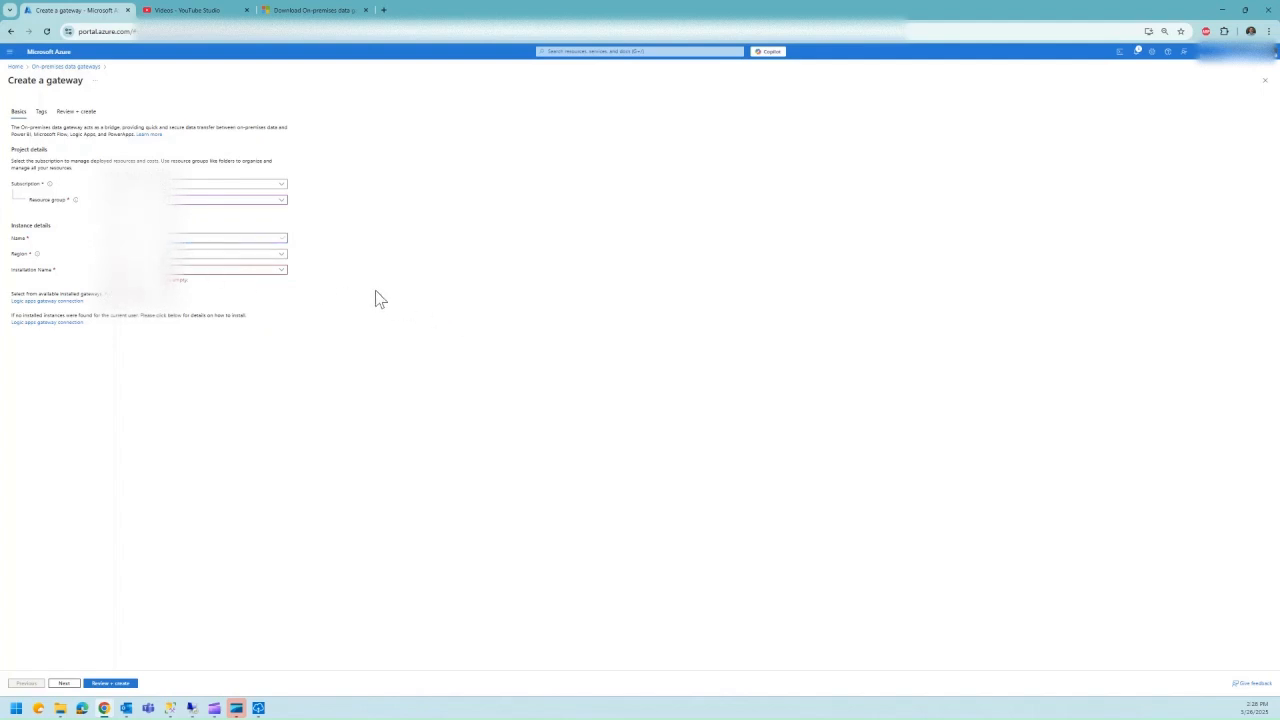
Step: Check the registered gateway's name in the local On-premises data gateway app, and choose that gateway as the Azure resource's installation name
click(268, 272)
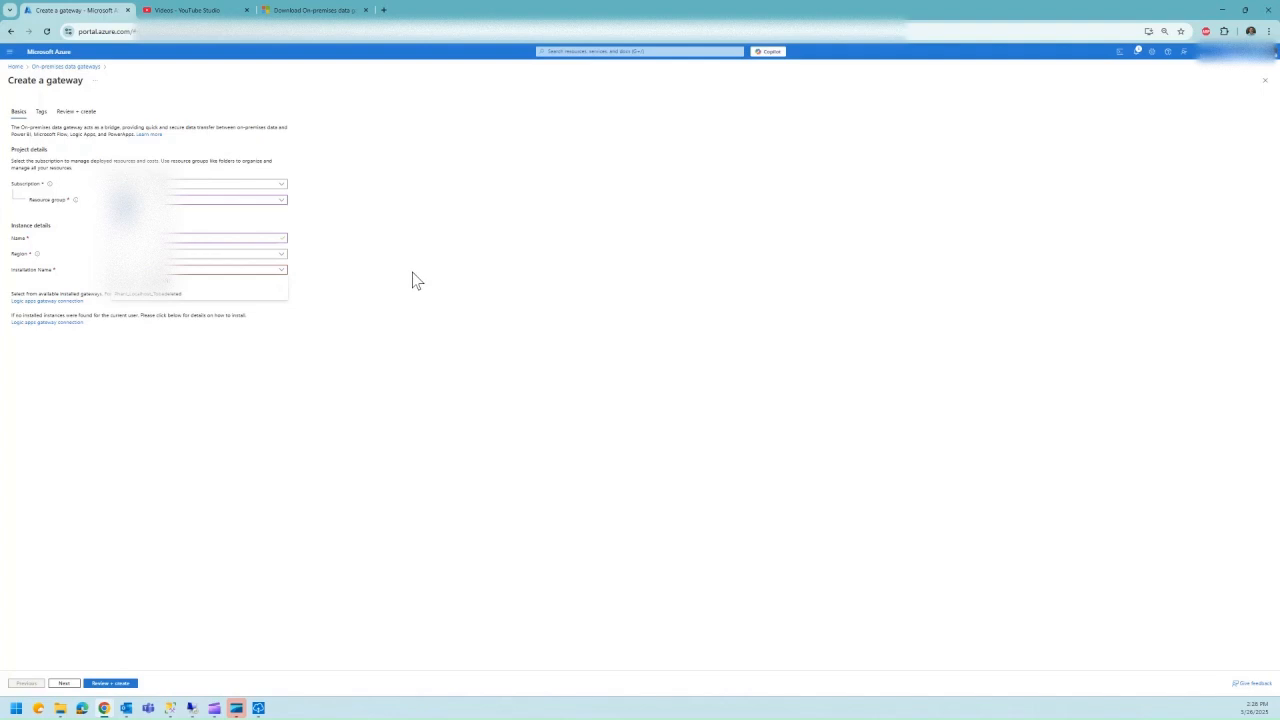
click(260, 708)
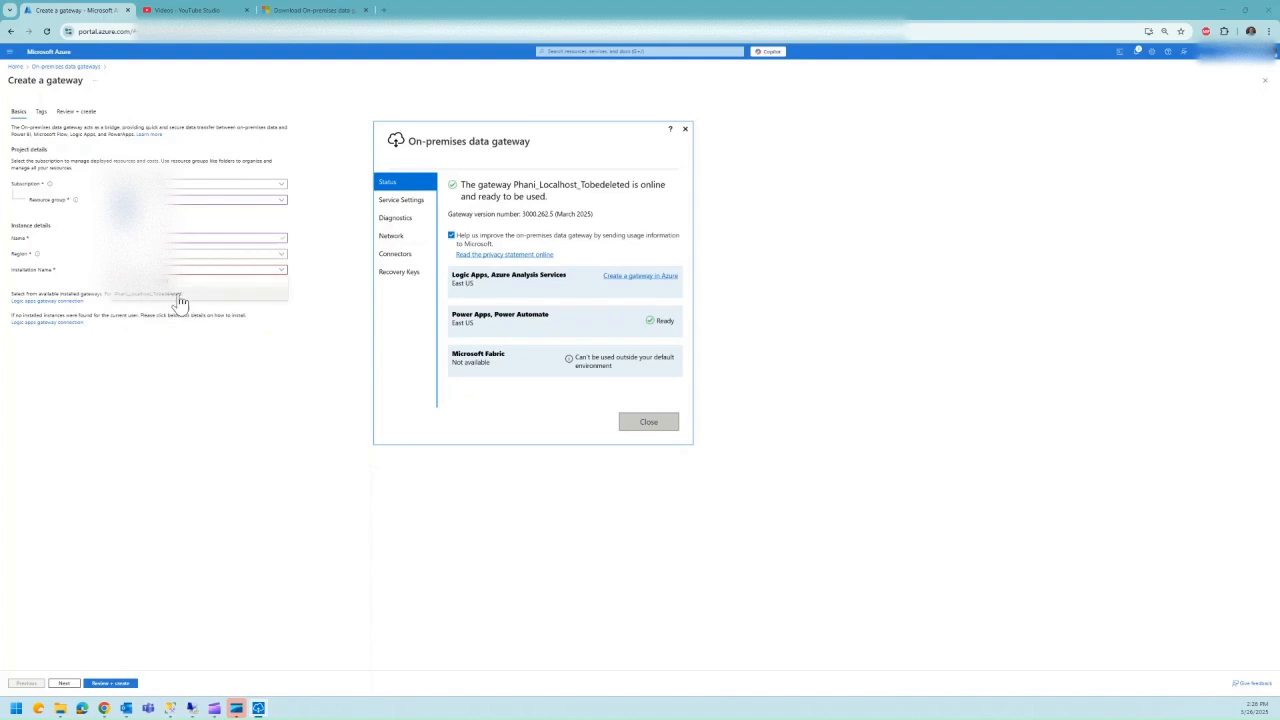
click(263, 383)
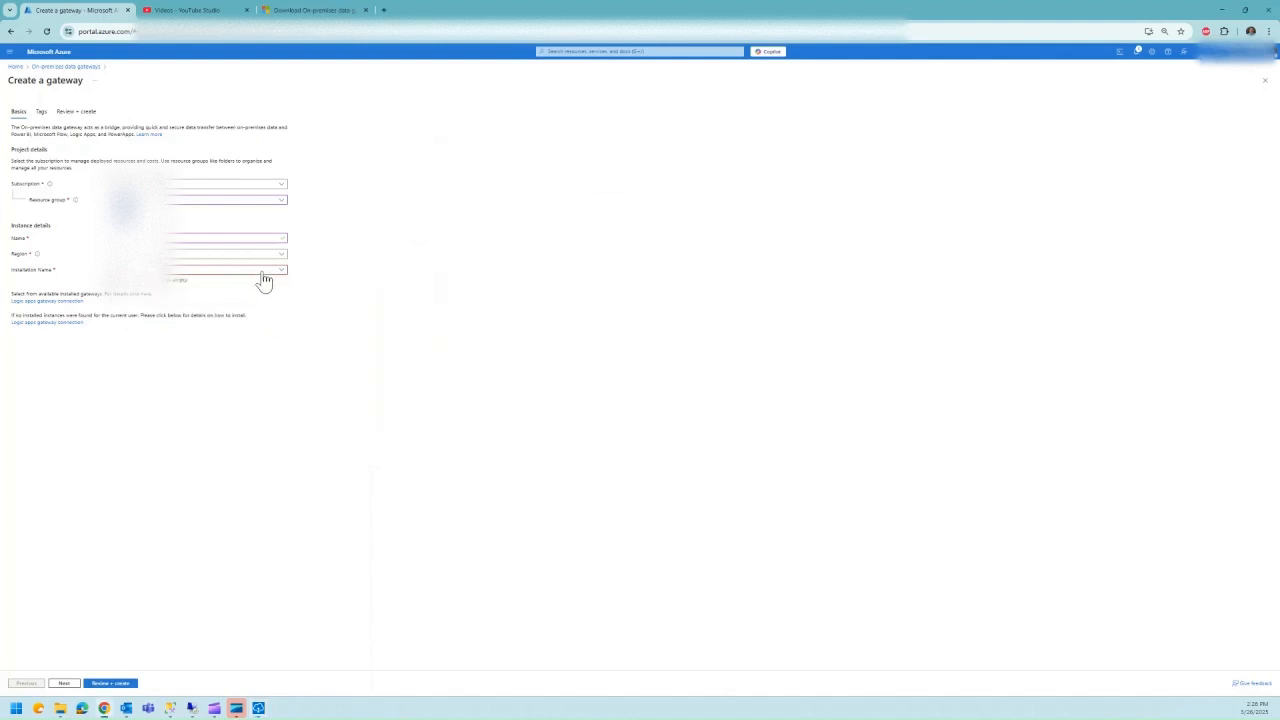
click(265, 271)
click(176, 293)
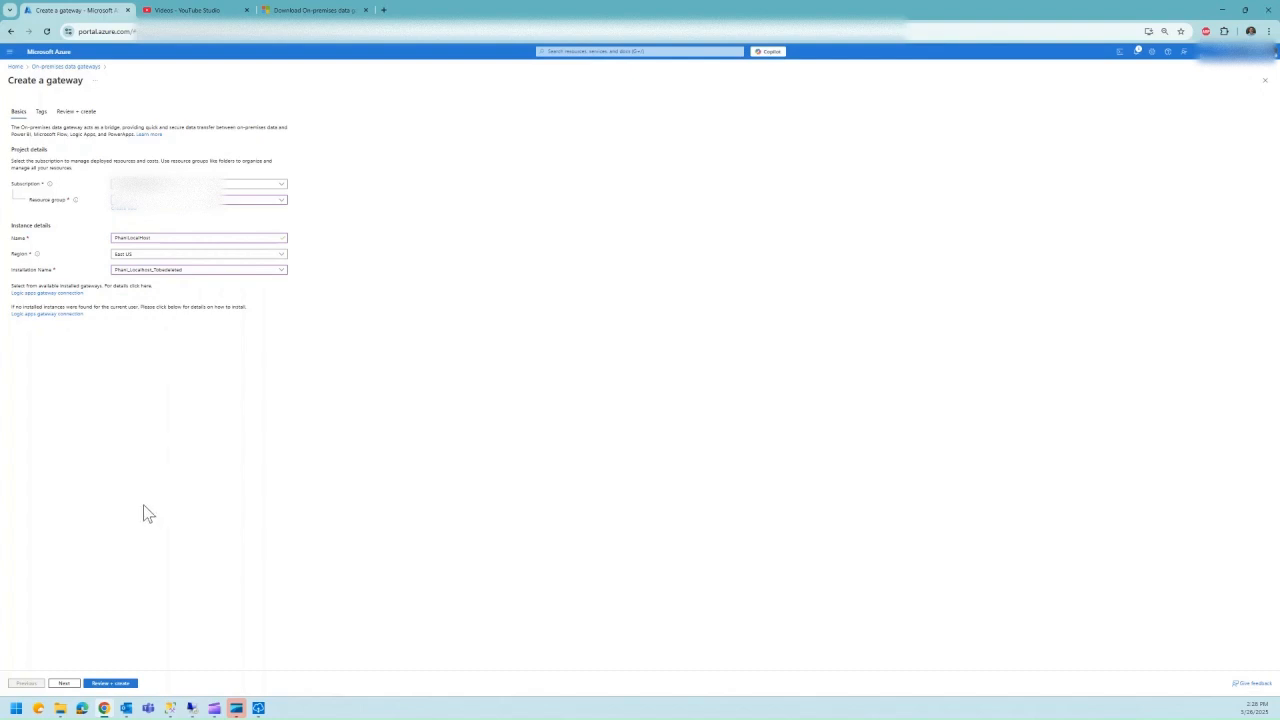
Step: Leave the gateway resource's tags empty and proceed to the final review of its settings
click(64, 684)
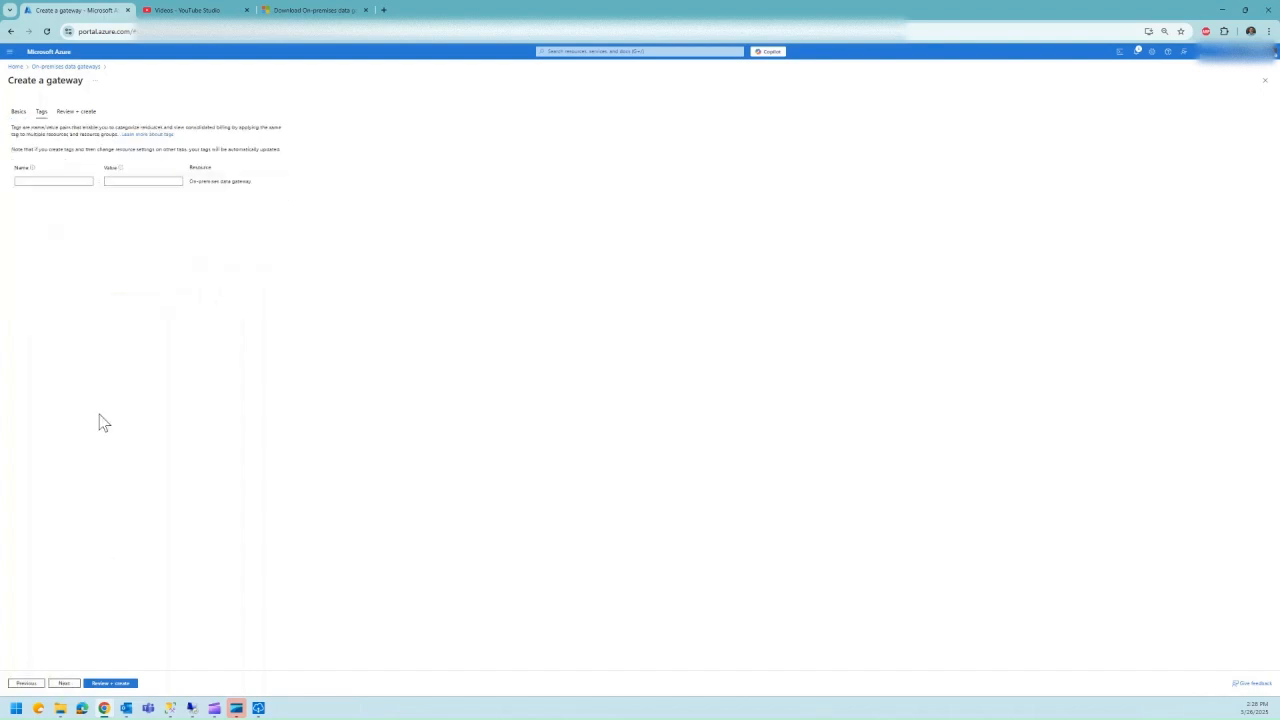
click(62, 182)
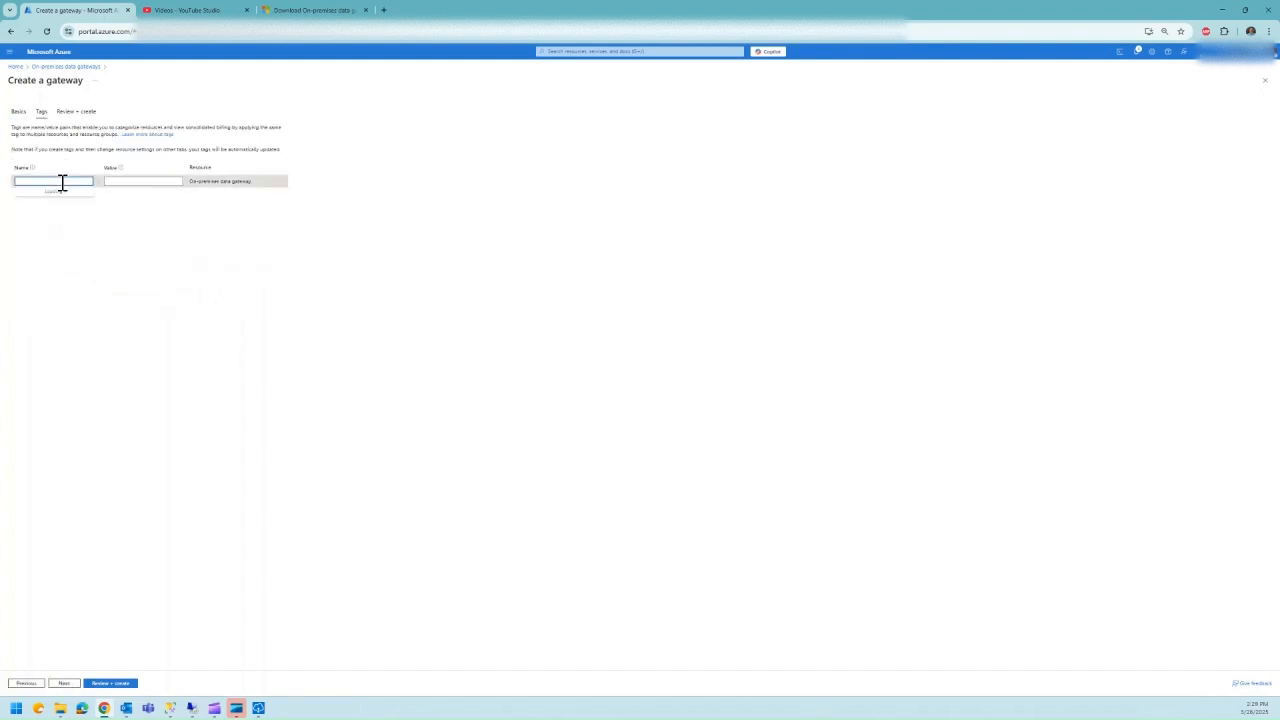
click(333, 320)
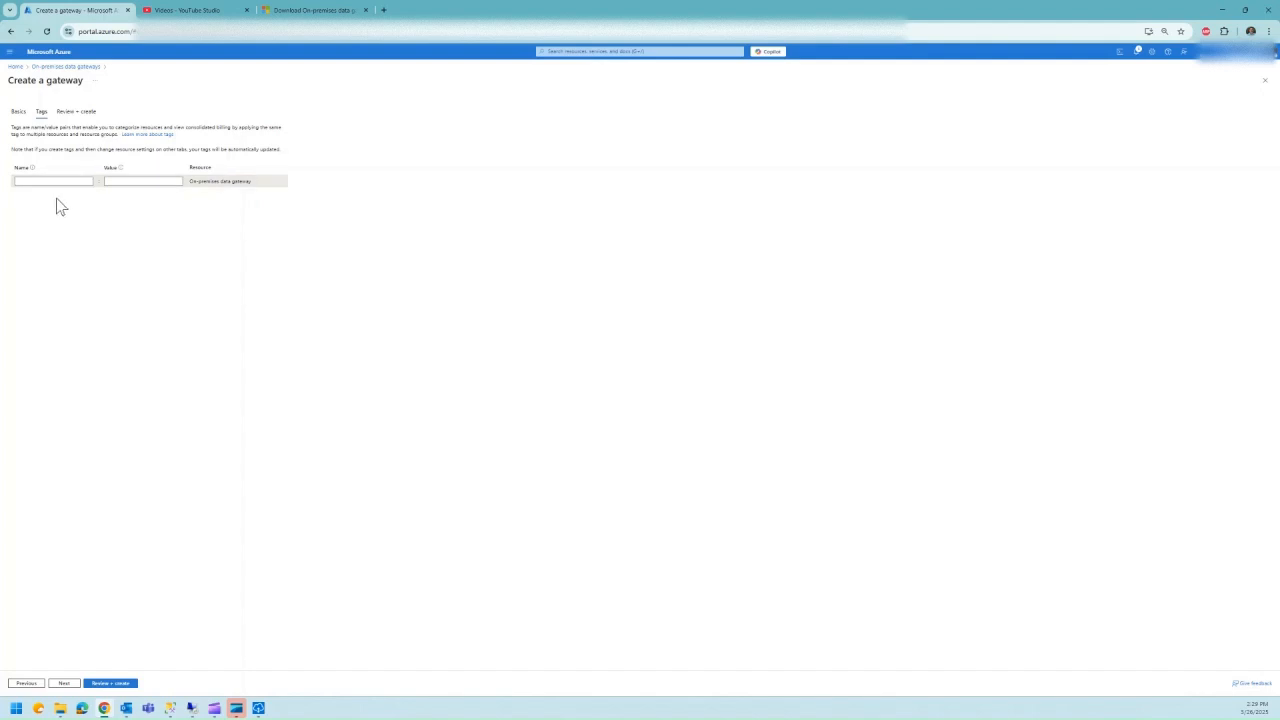
click(64, 683)
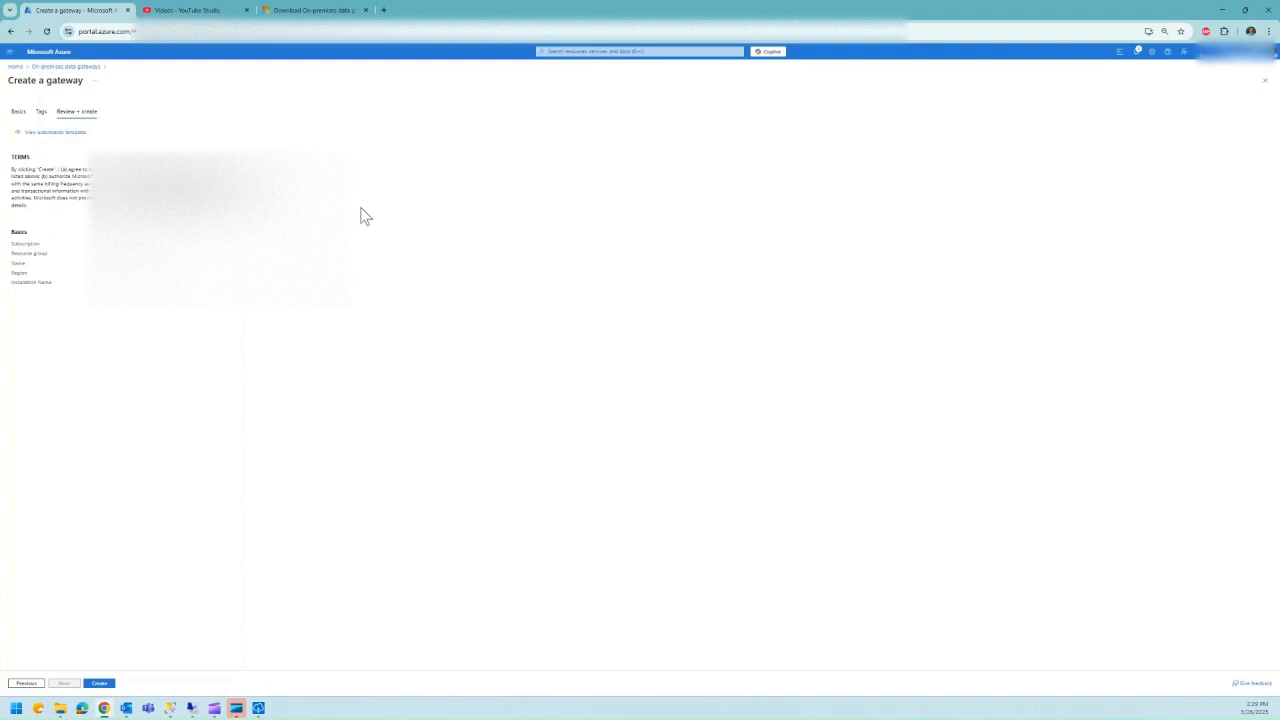
Step: Open the On-Premises Data Gateway settings of the azrdanalysis01 Analysis Services server and compare them with the local gateway app's status
click(15, 67)
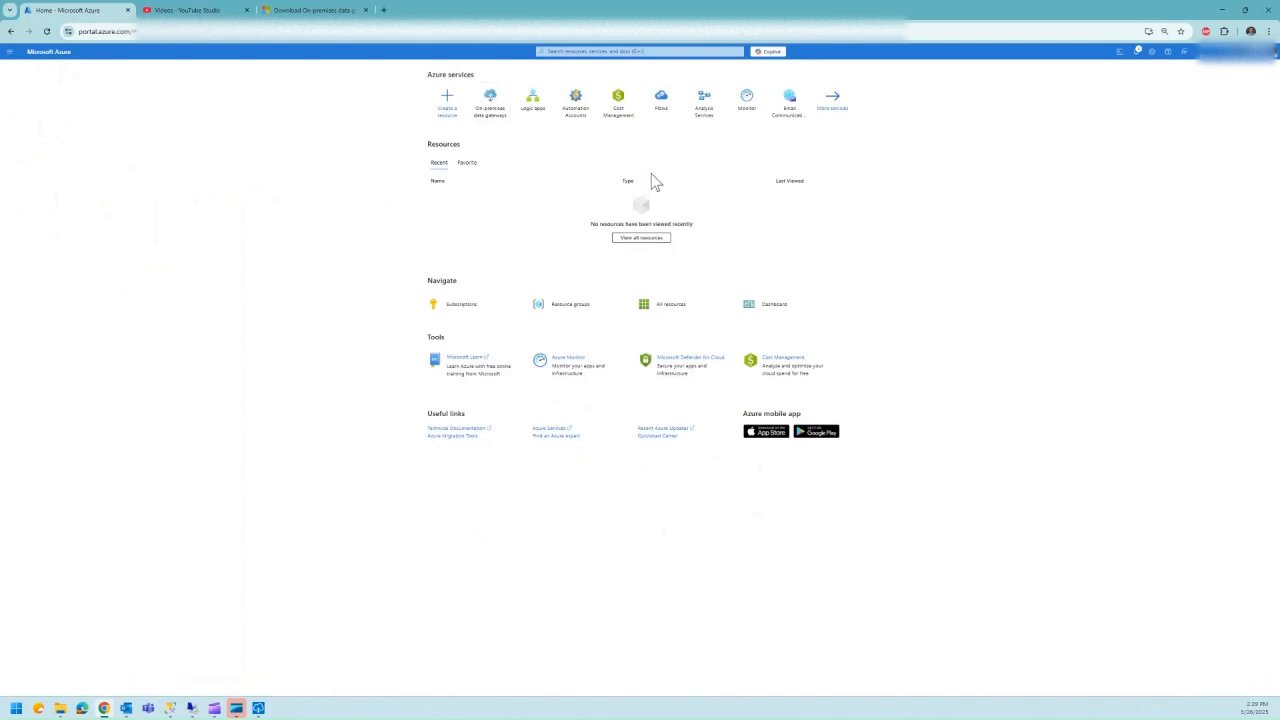
click(702, 110)
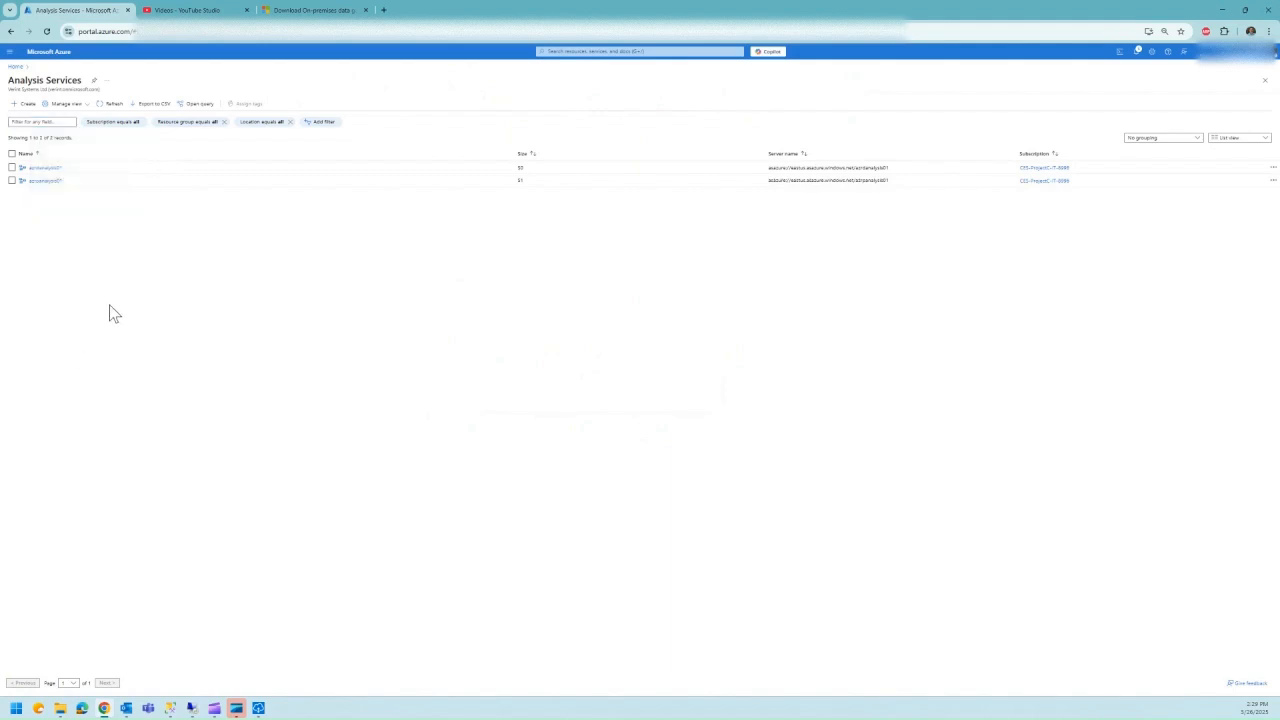
click(42, 168)
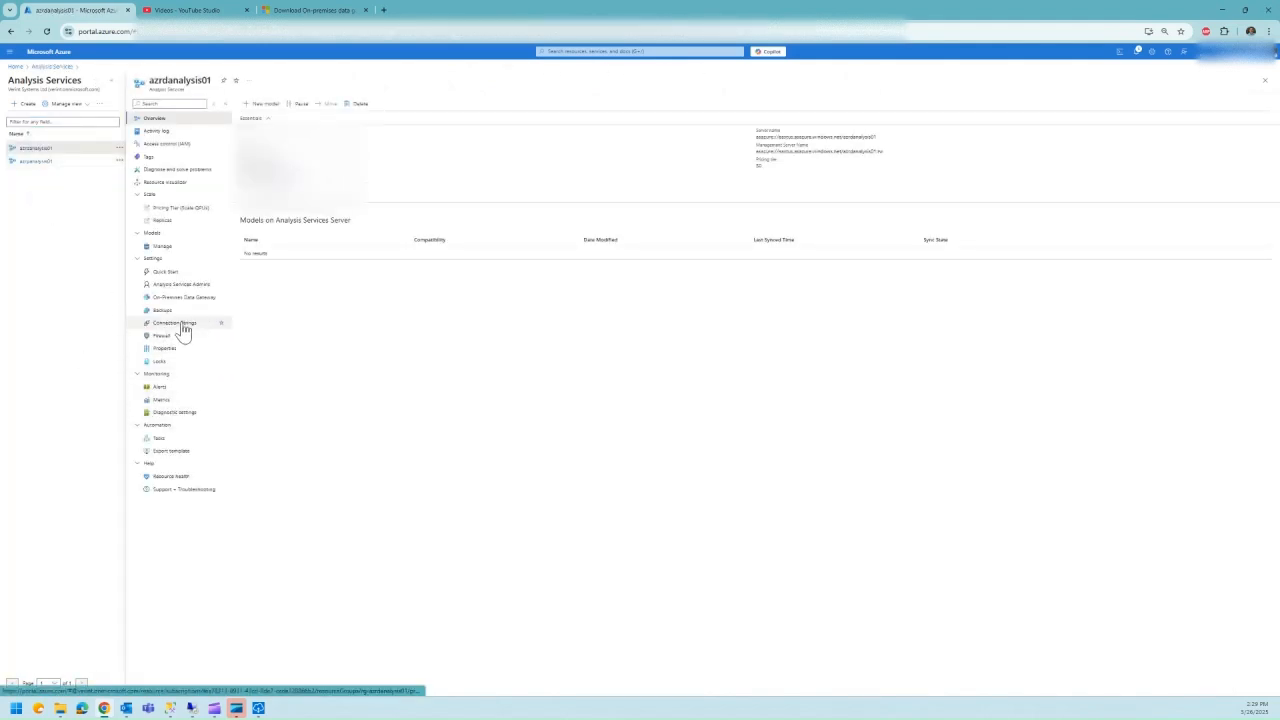
click(165, 299)
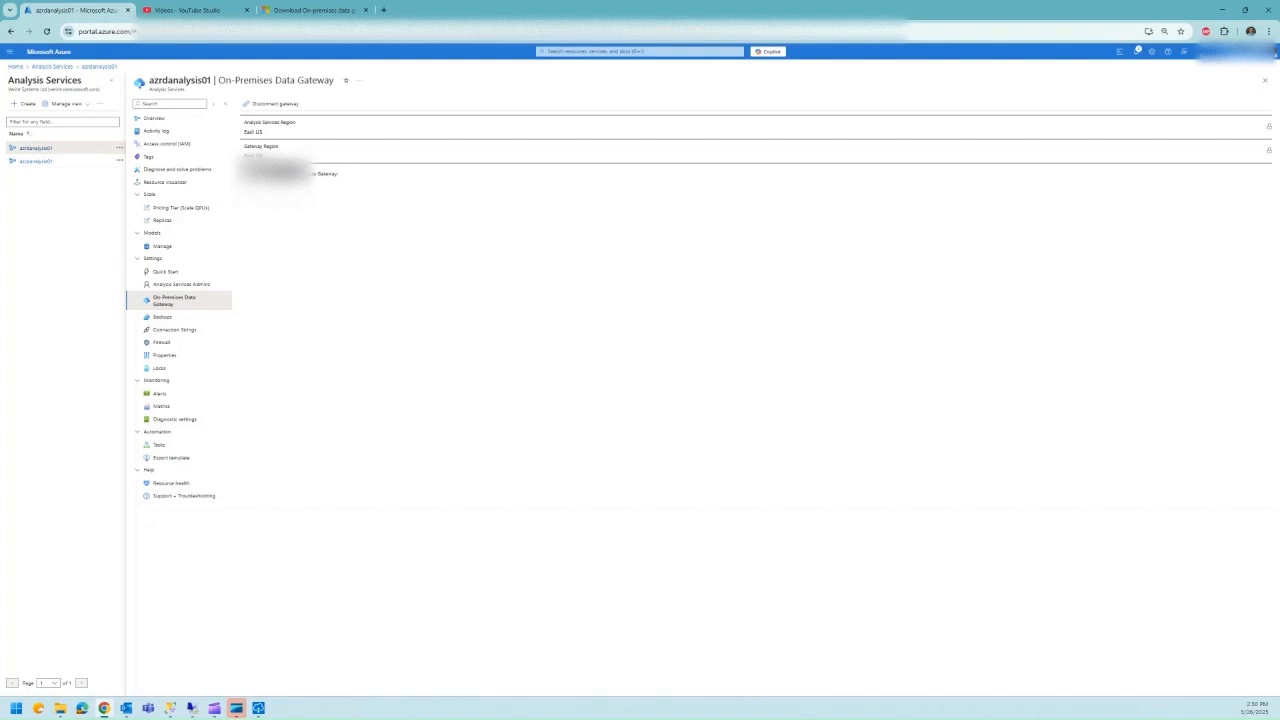
click(258, 708)
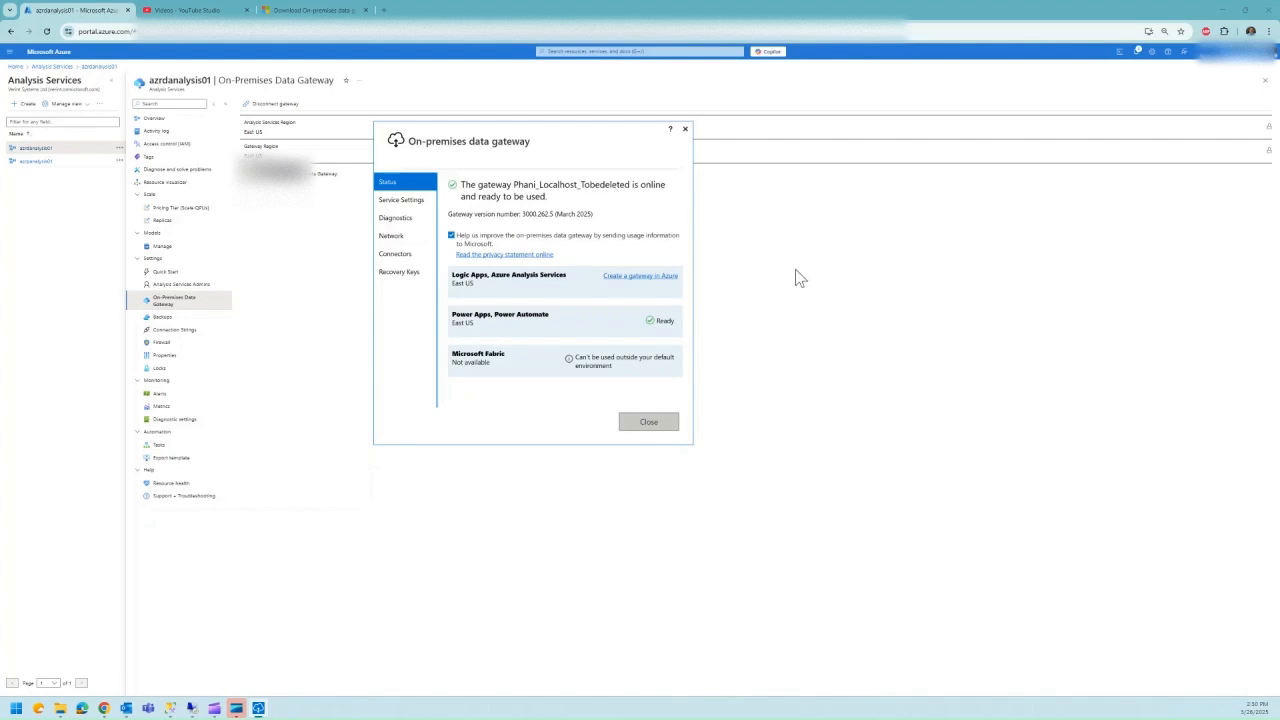
click(818, 332)
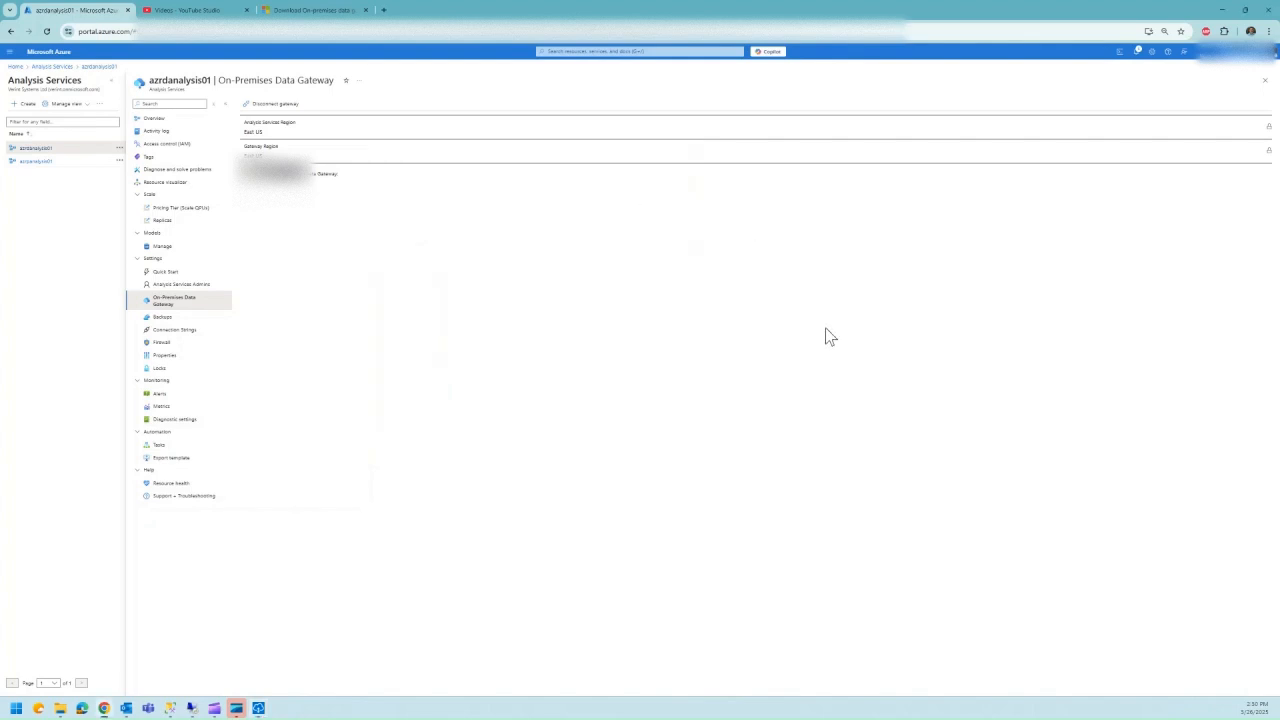